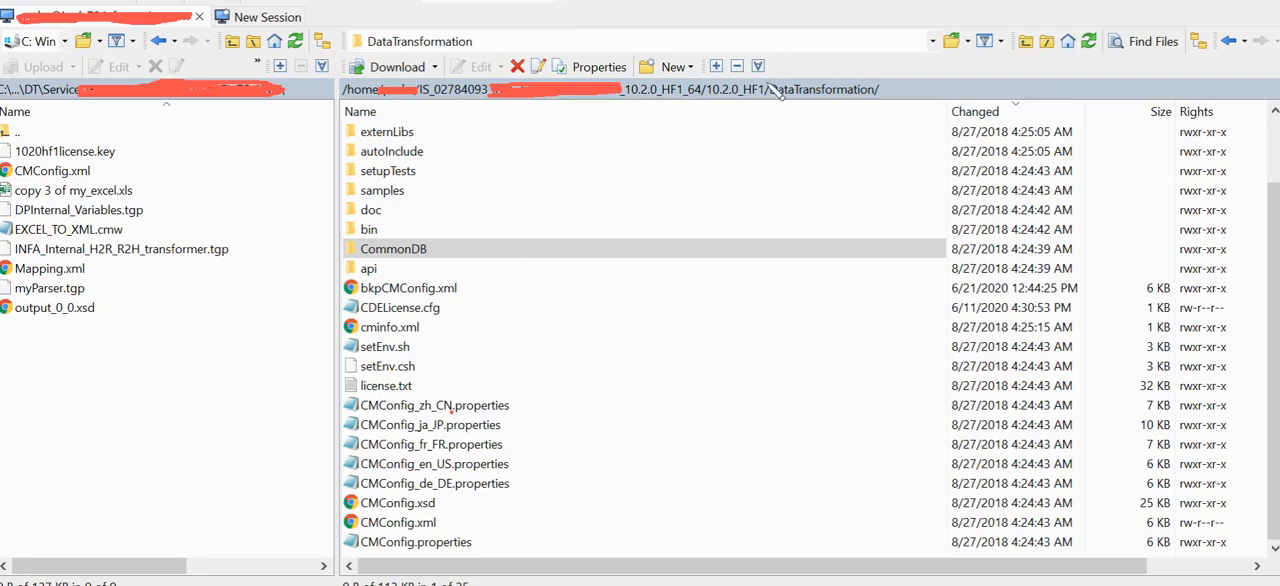
Step: Open CMConfig.xml from the remote DataTransformation folder for editing
drag(782, 87, 862, 86)
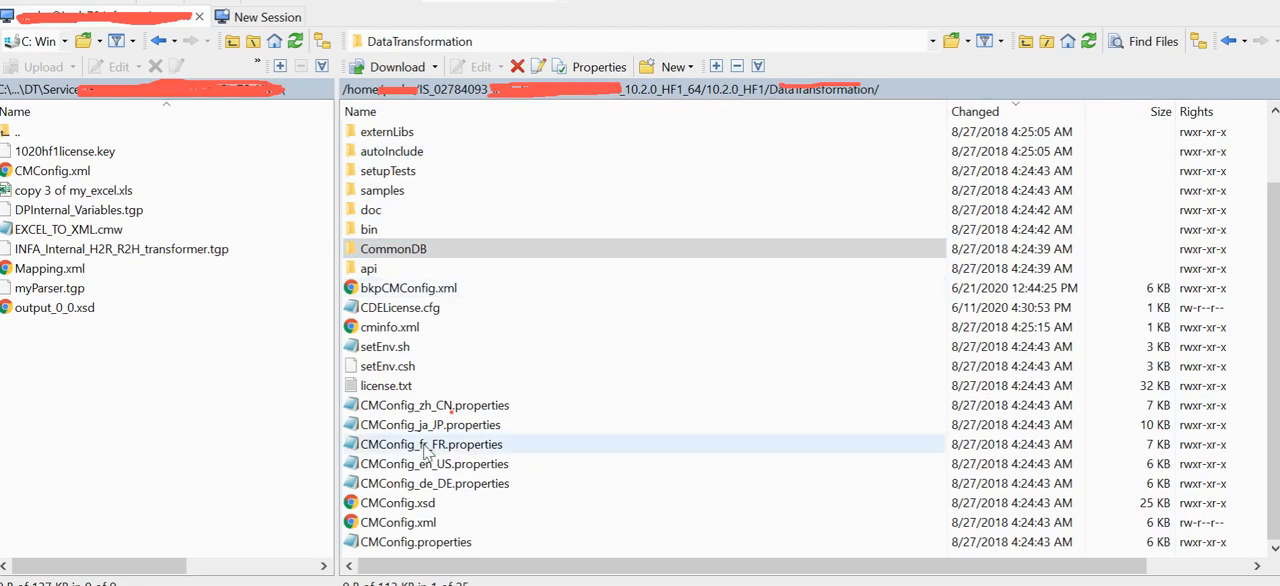
click(420, 523)
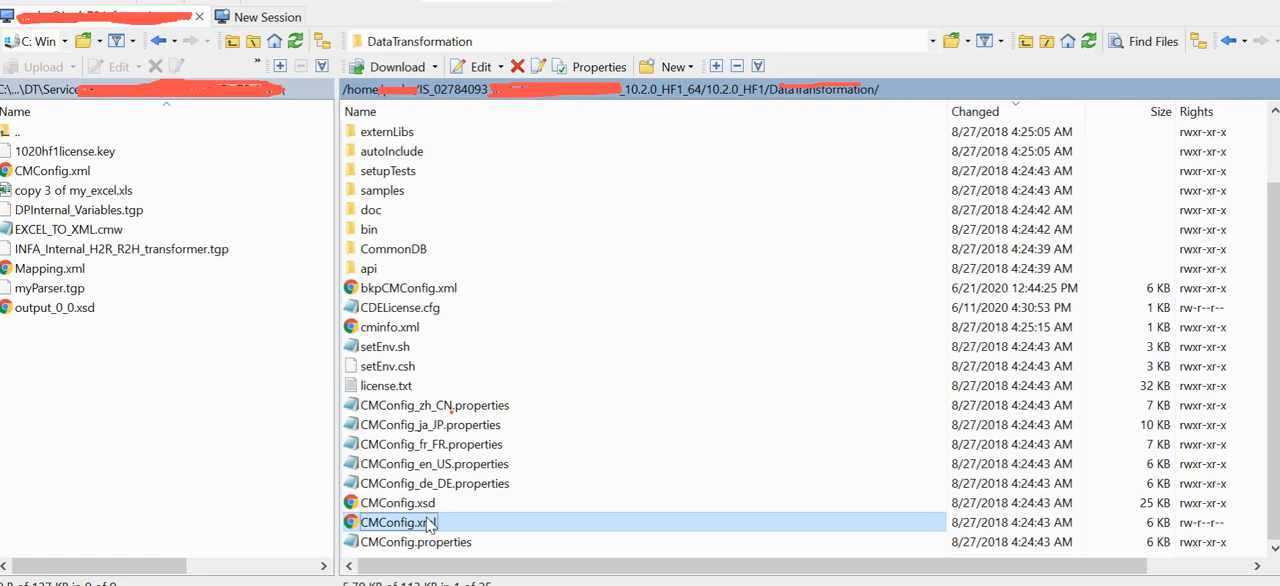
click(422, 289)
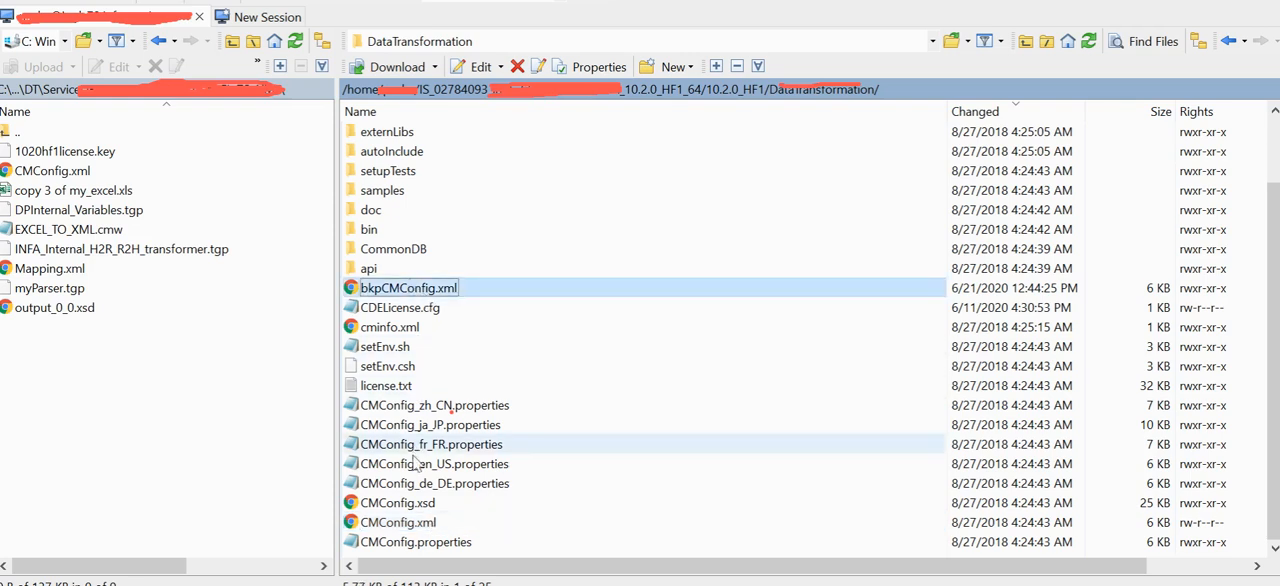
click(409, 522)
double_click(409, 522)
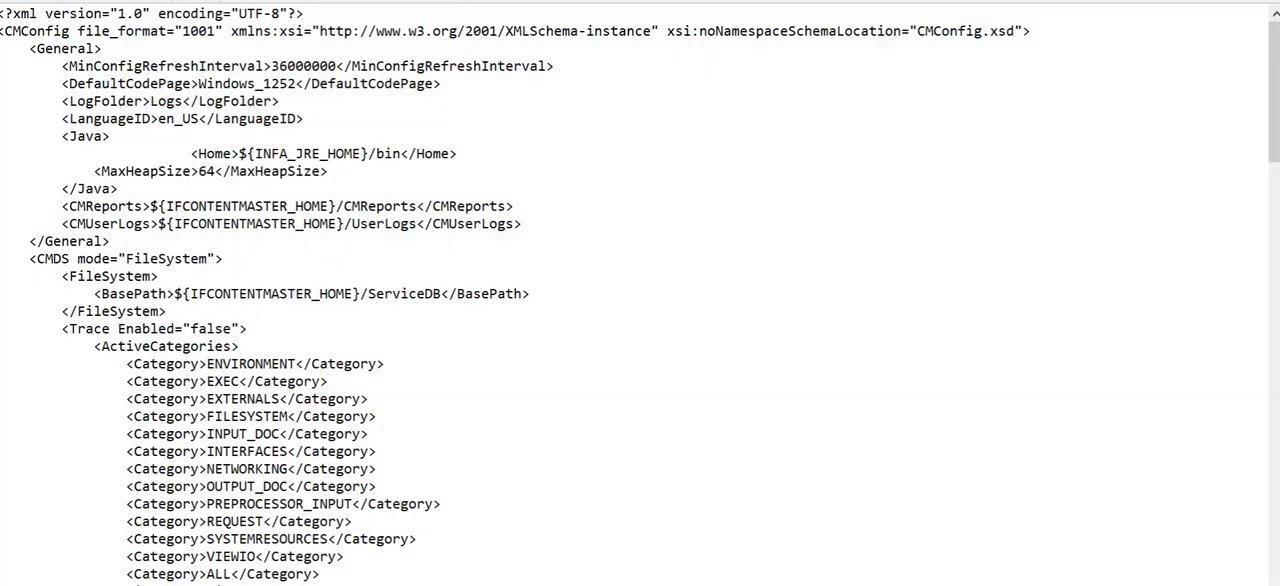
Step: Examine the Trace Enabled attribute and the SeverityLevel setting in the CMDS section of CMConfig.xml
scroll(640, 293, down, 3)
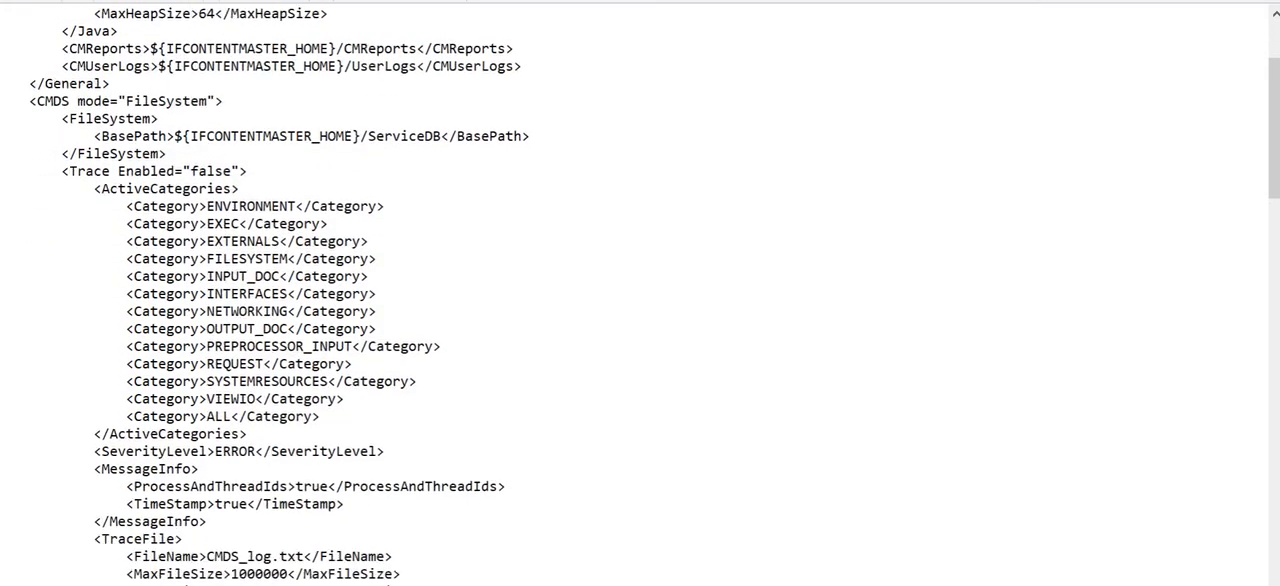
drag(77, 171, 227, 176)
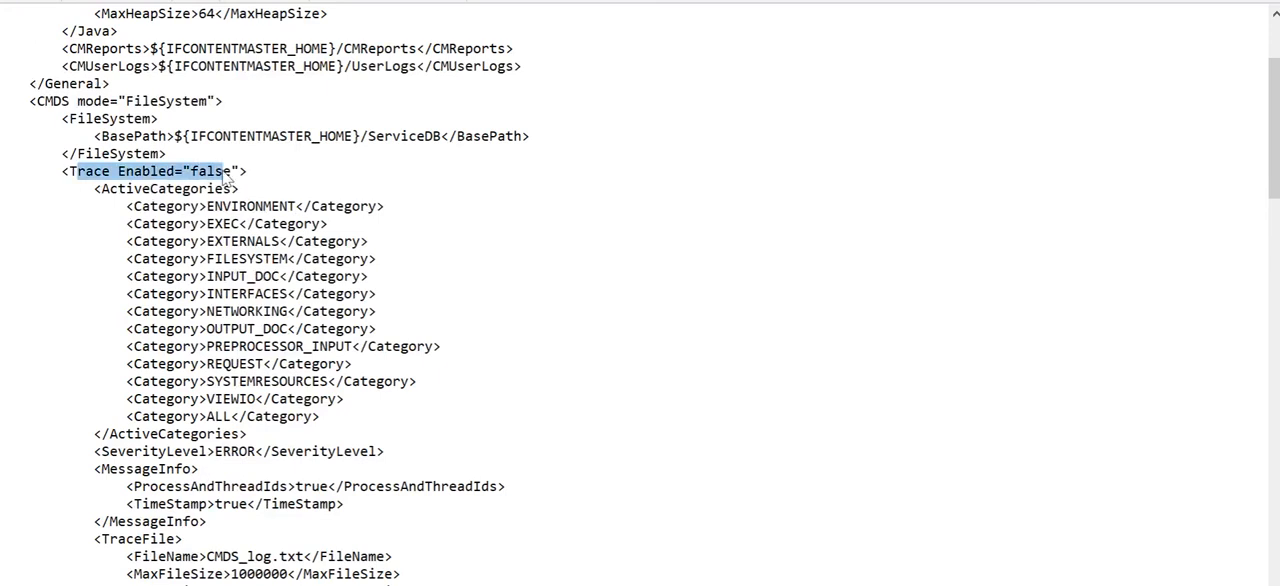
click(154, 155)
drag(77, 172, 231, 172)
drag(118, 452, 328, 452)
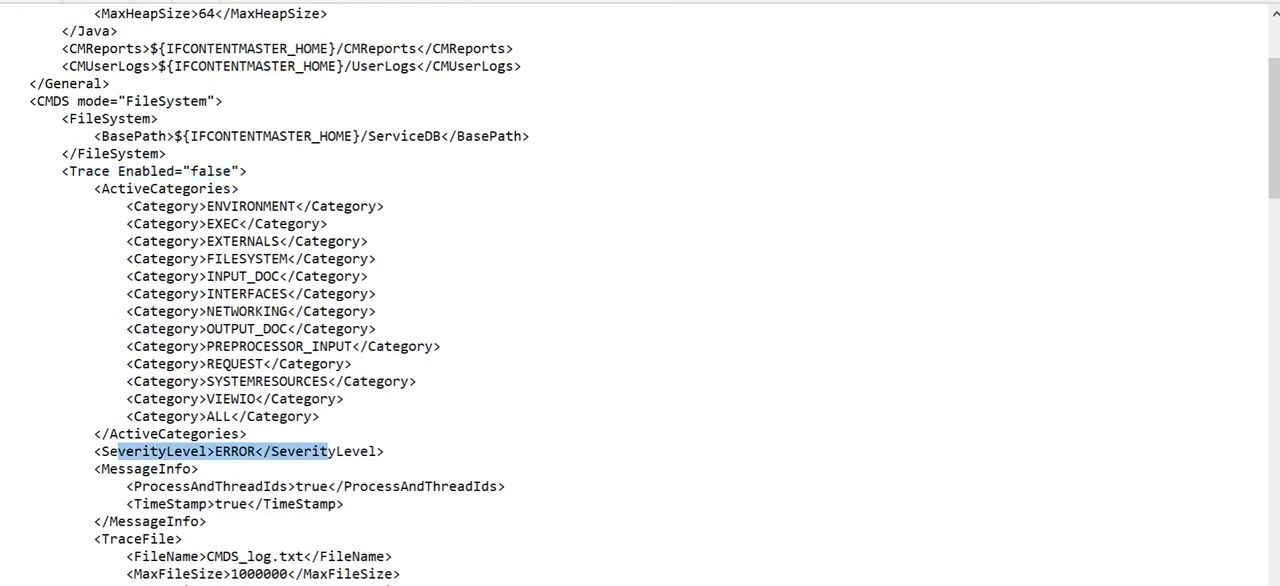
click(337, 452)
scroll(640, 295, down, 3)
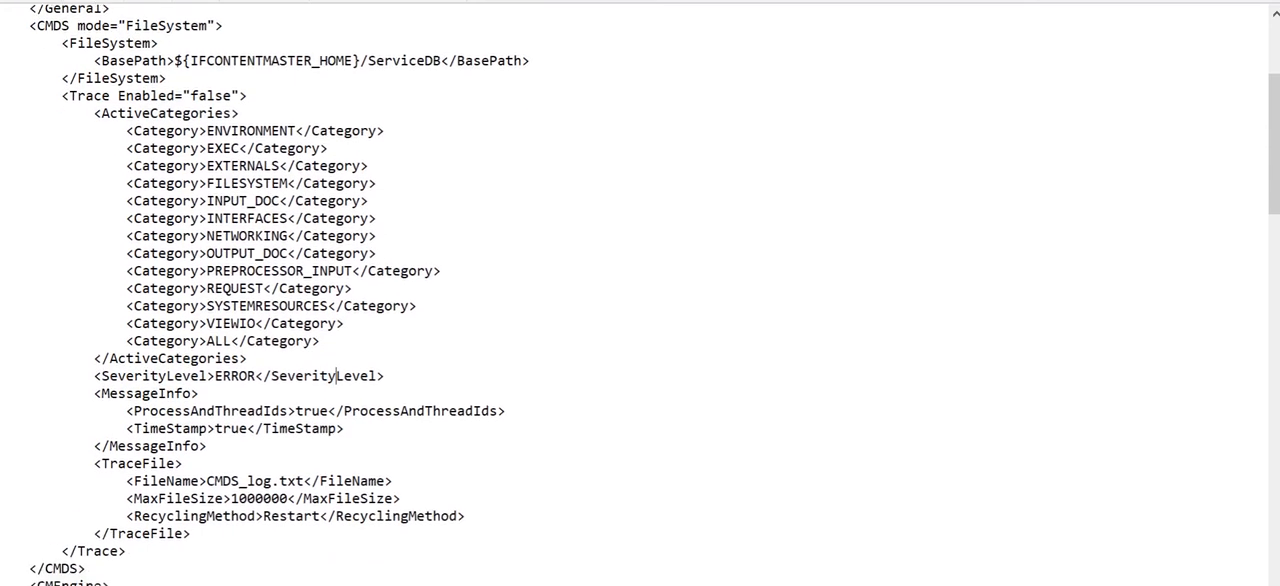
scroll(640, 295, up, 4)
scroll(640, 295, up, 2)
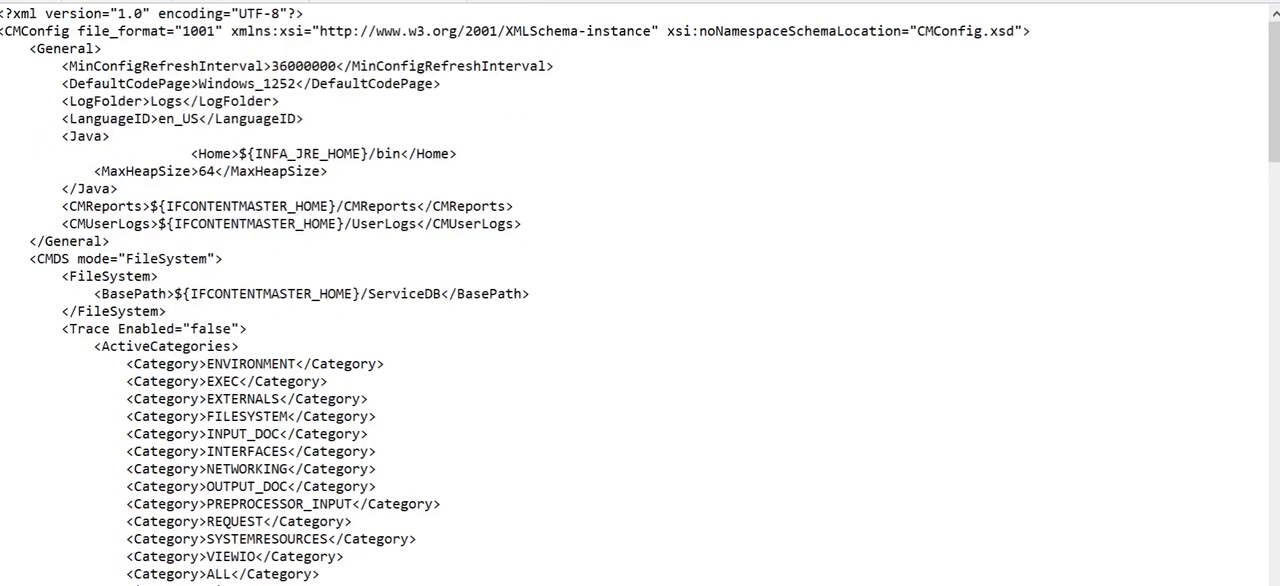
scroll(640, 295, down, 2)
scroll(640, 295, down, 1)
scroll(640, 295, down, 1)
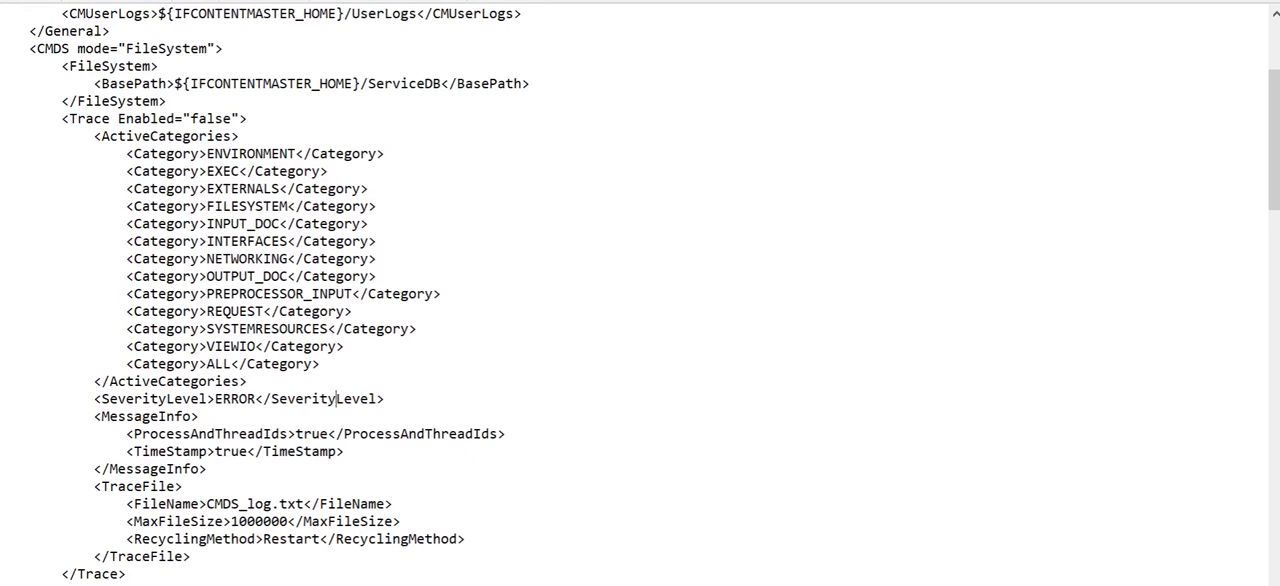
scroll(640, 300, up, 4)
scroll(640, 300, down, 2)
drag(78, 206, 230, 206)
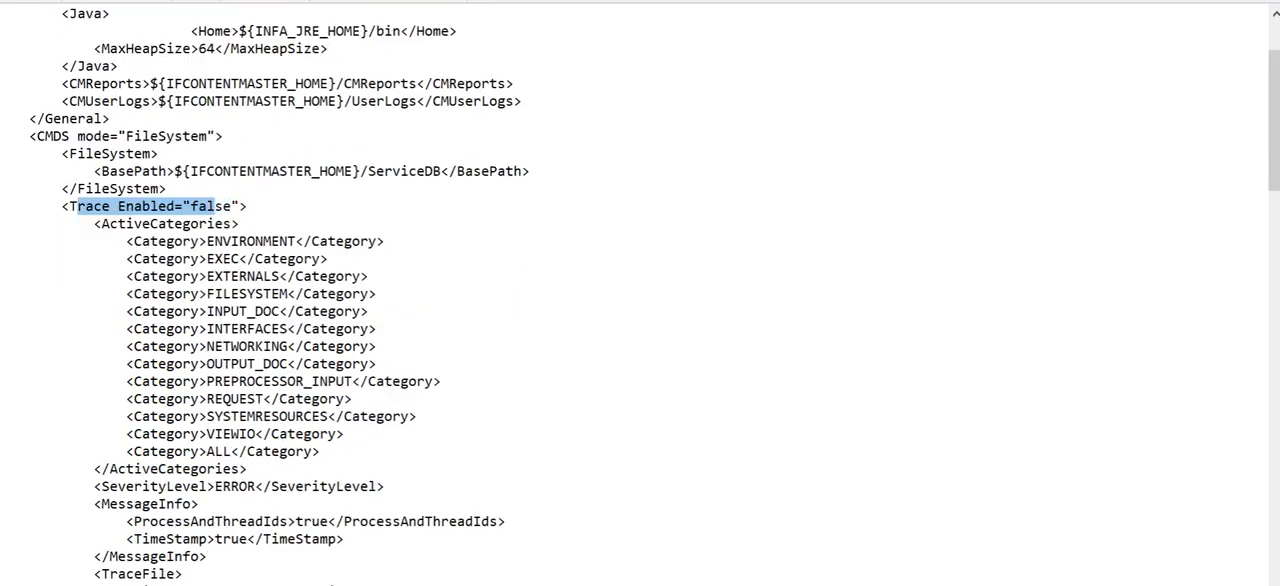
Step: Examine the Trace Enabled attributes in the CMEngine, SysUtils and CMAgents sections
scroll(640, 300, down, 5)
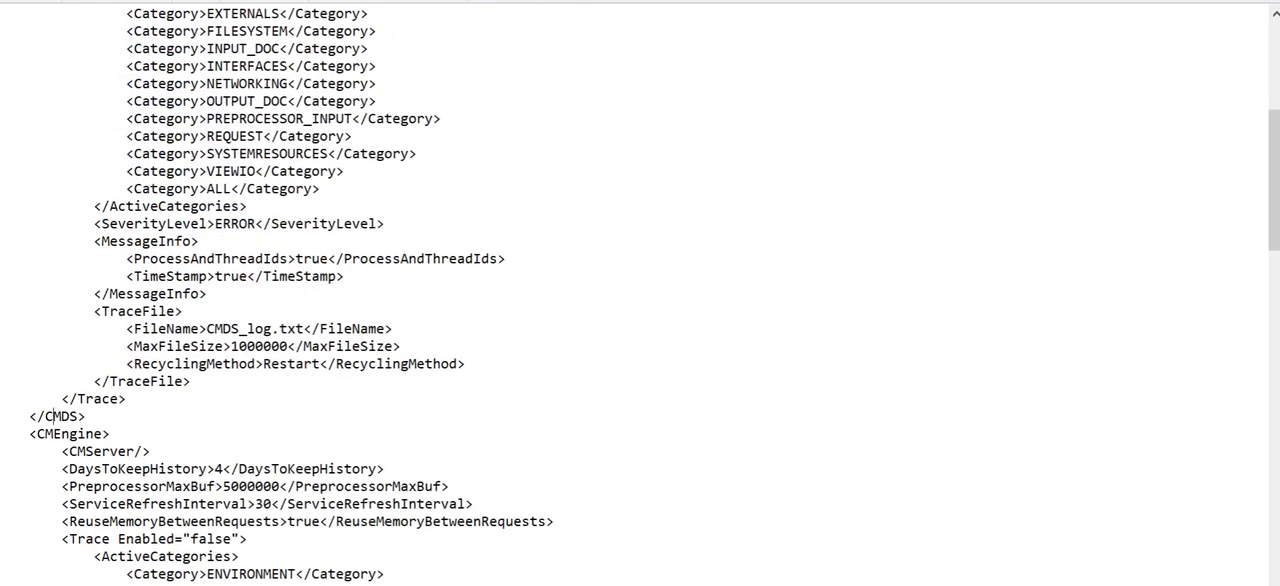
scroll(640, 300, down, 9)
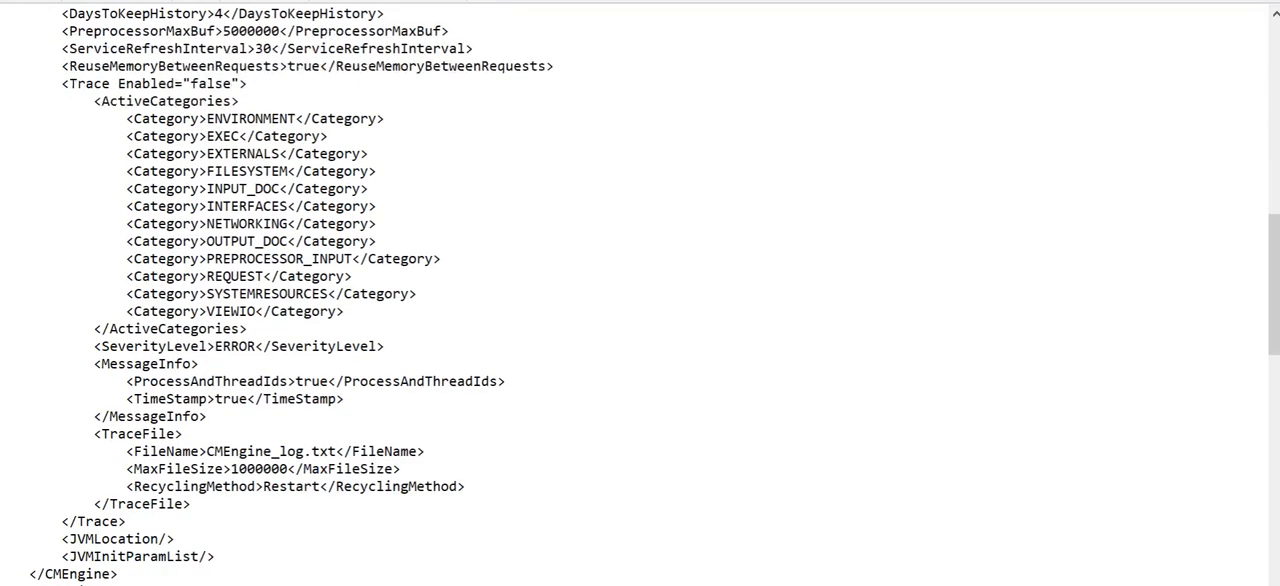
mouse_move(110, 83)
mouse_down()
mouse_move(288, 66)
mouse_move(260, 84)
mouse_up()
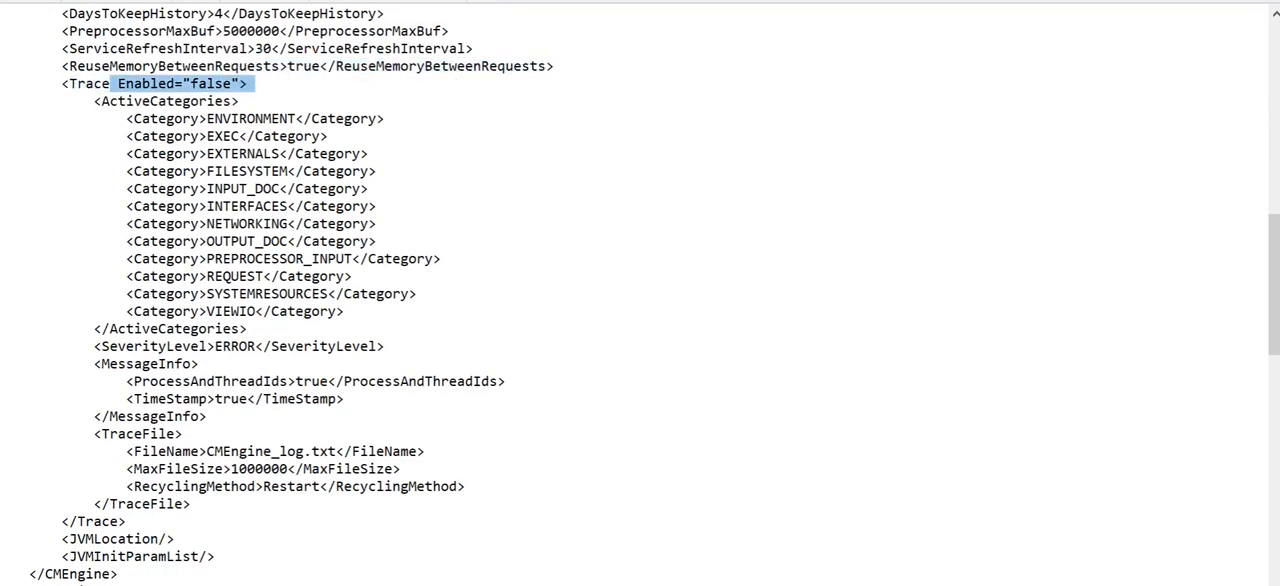
scroll(260, 84, down, 2)
scroll(640, 300, down, 3)
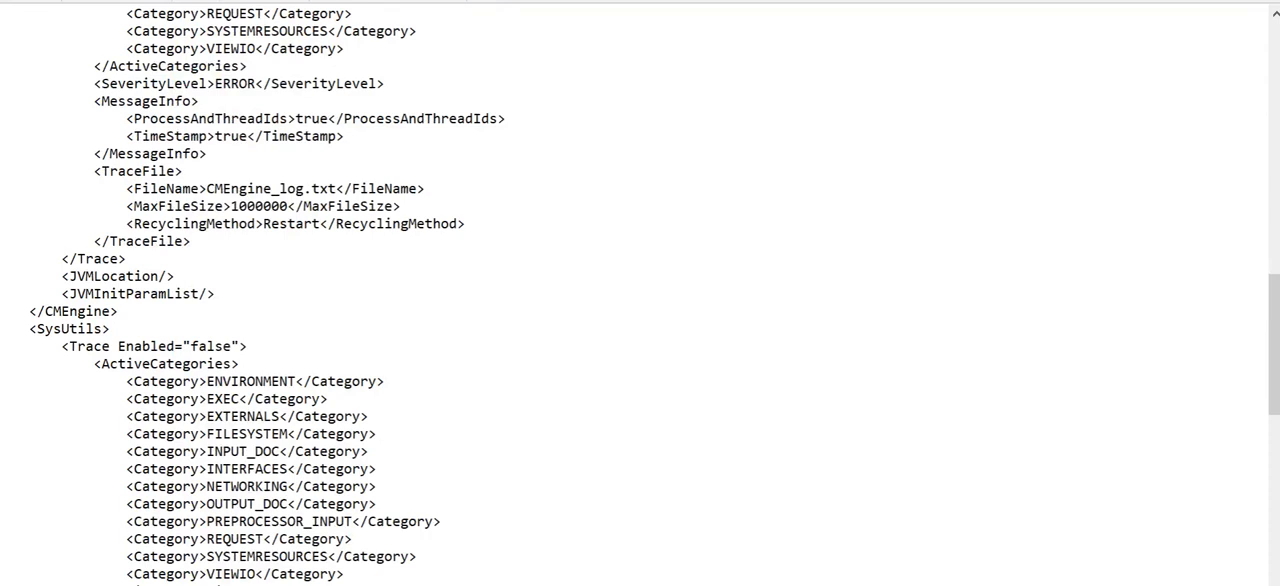
scroll(640, 300, down, 3)
drag(110, 188, 248, 188)
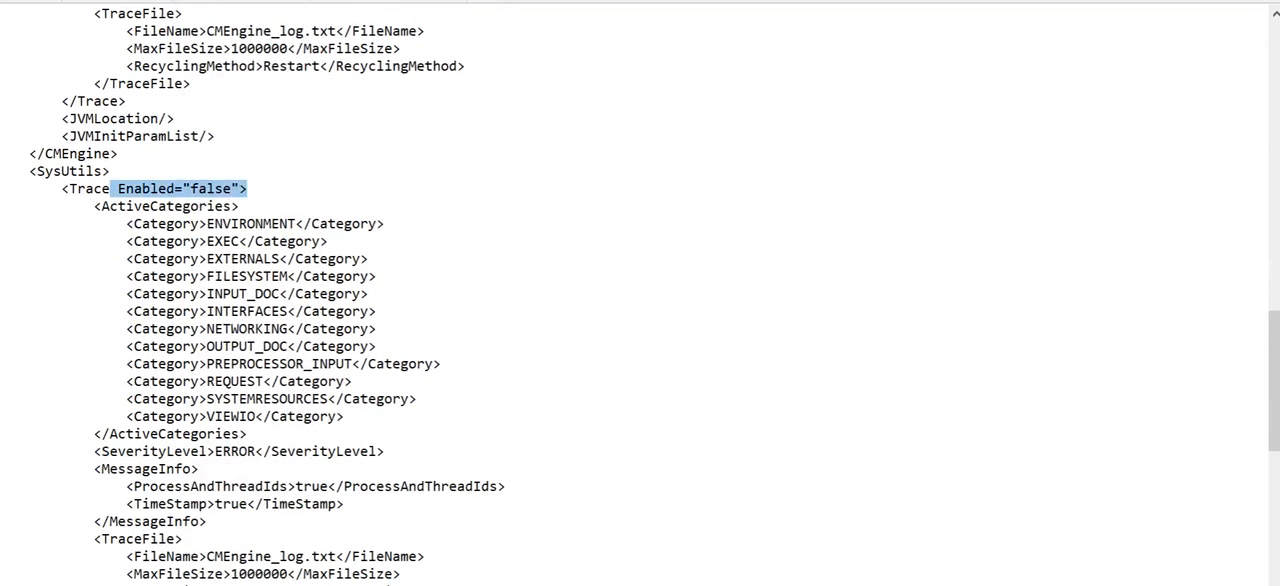
scroll(248, 188, down, 1)
scroll(640, 300, down, 10)
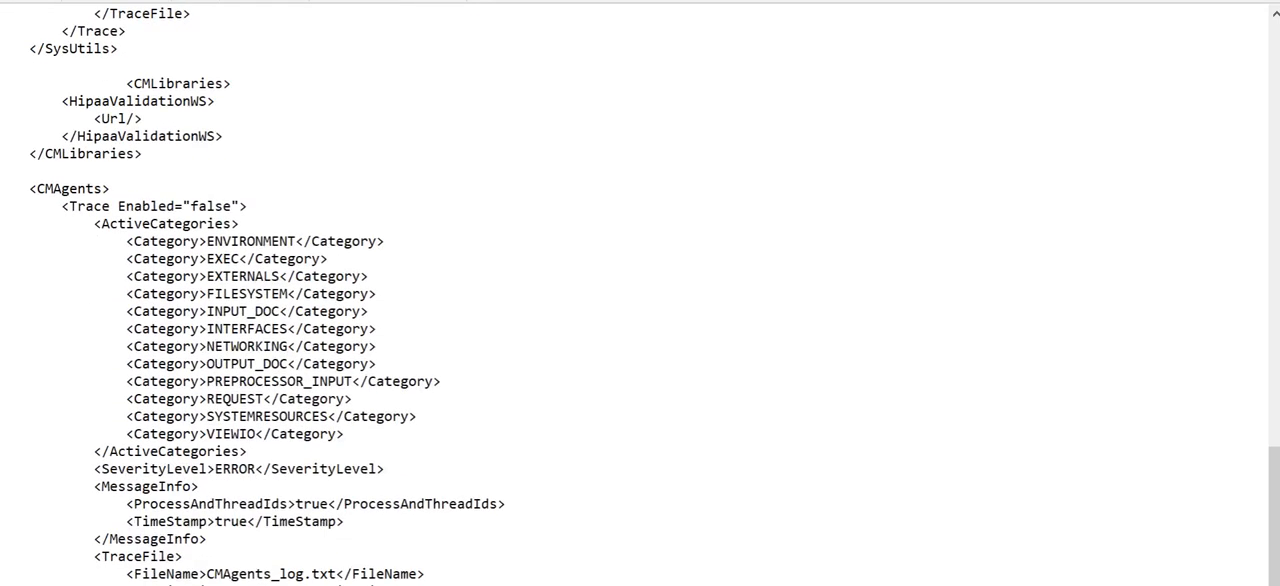
drag(95, 206, 245, 224)
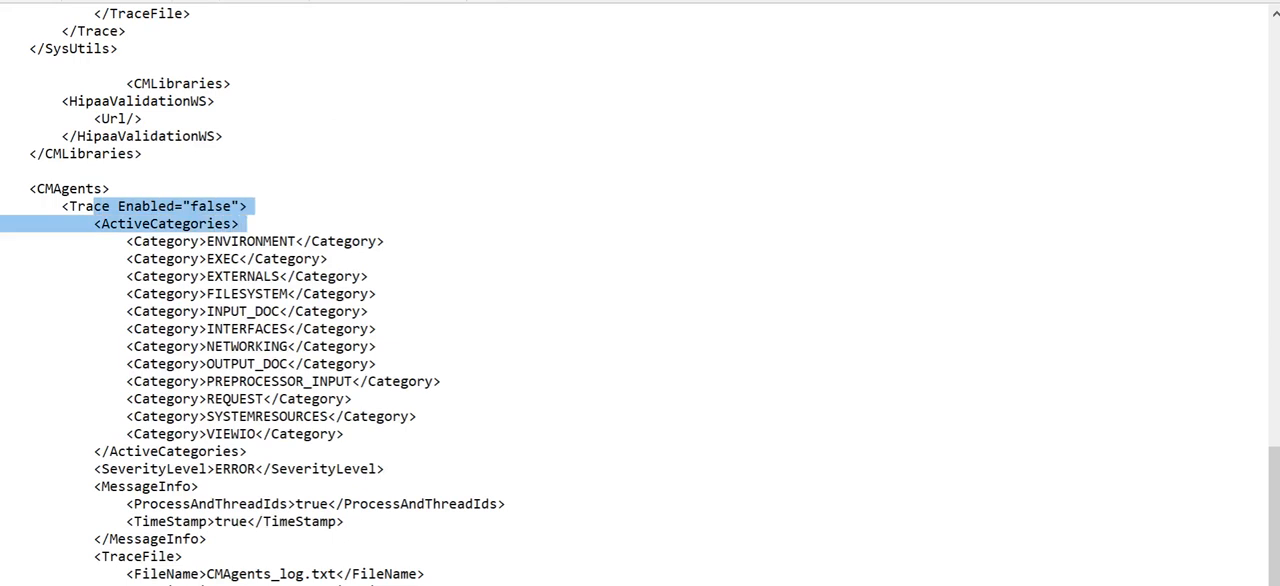
Step: Replace every occurrence of <Trace Enabled="false" with <Trace Enabled="true" throughout CMConfig.xml
scroll(293, 239, up, 15)
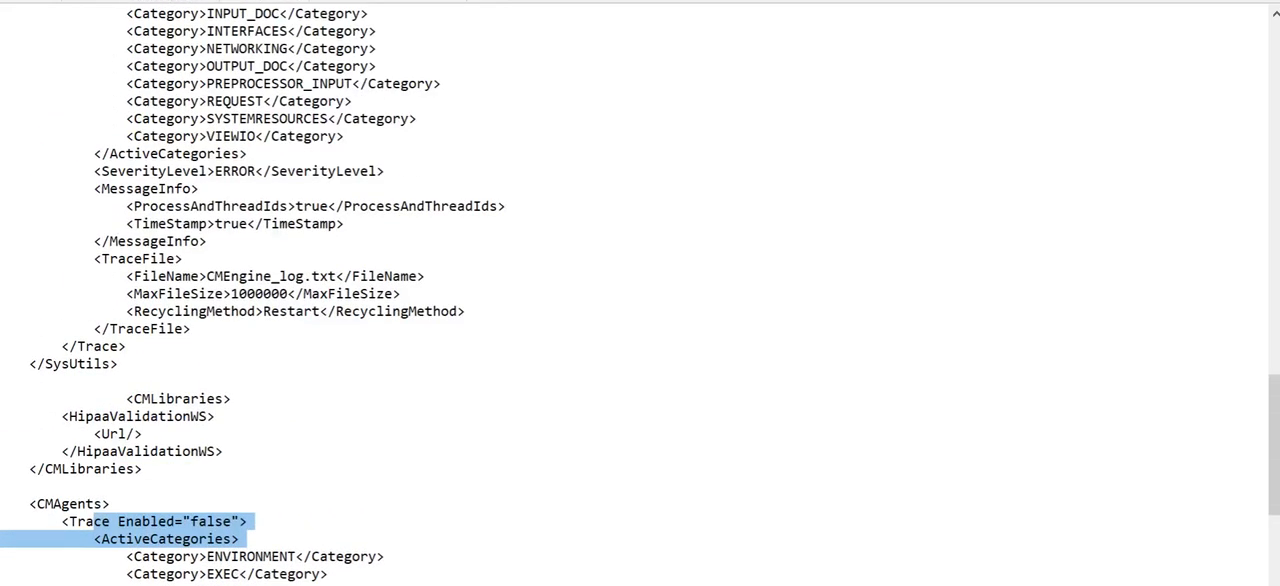
scroll(640, 300, up, 15)
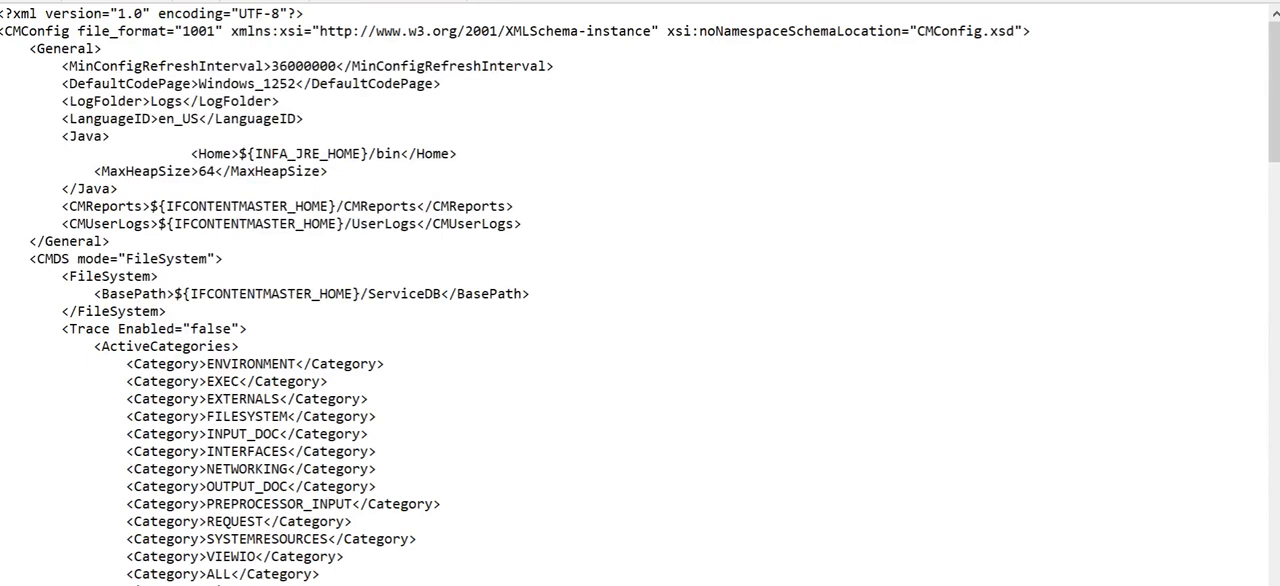
scroll(640, 300, down, 2)
scroll(640, 300, up, 1)
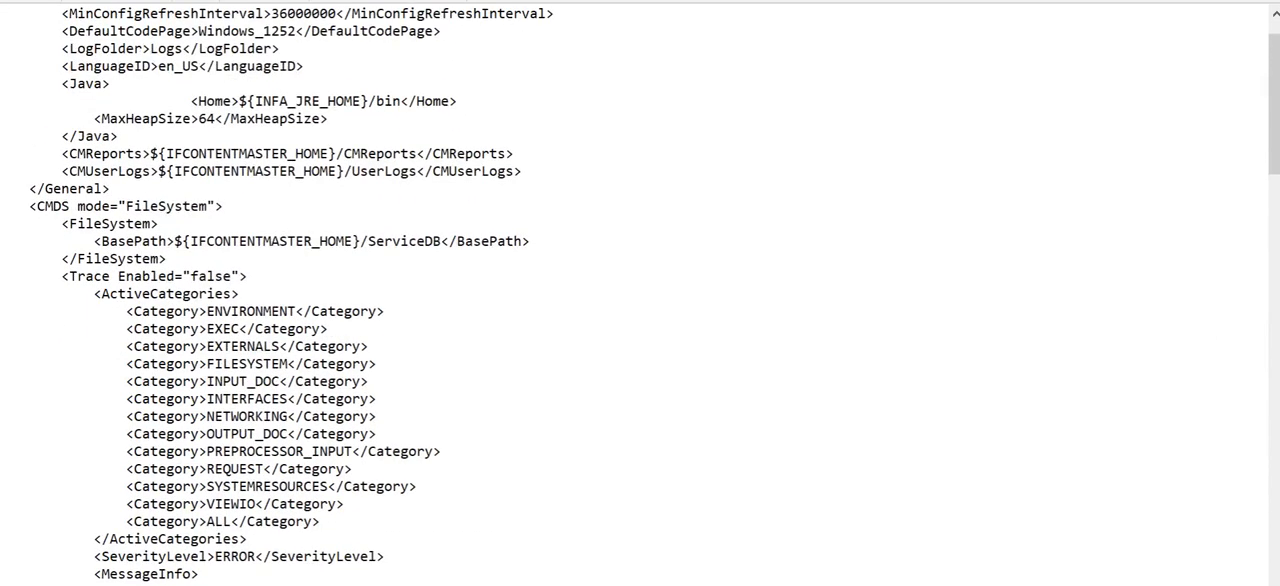
drag(62, 276, 239, 283)
key(ctrl+h)
key(ctrl+c)
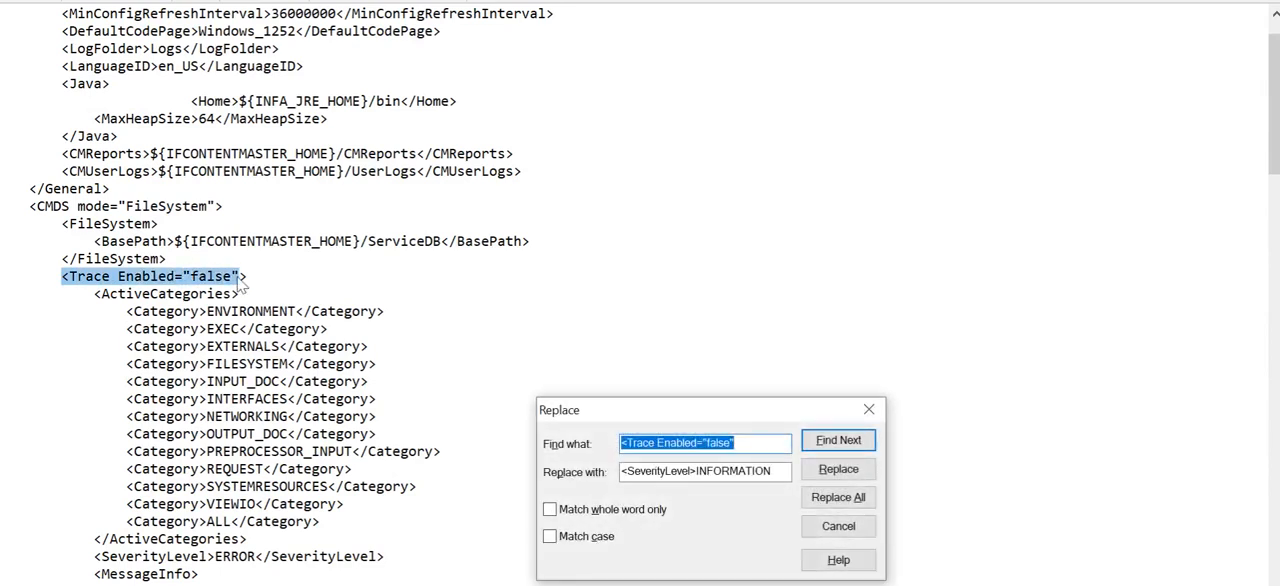
key(Tab)
key(ctrl+v)
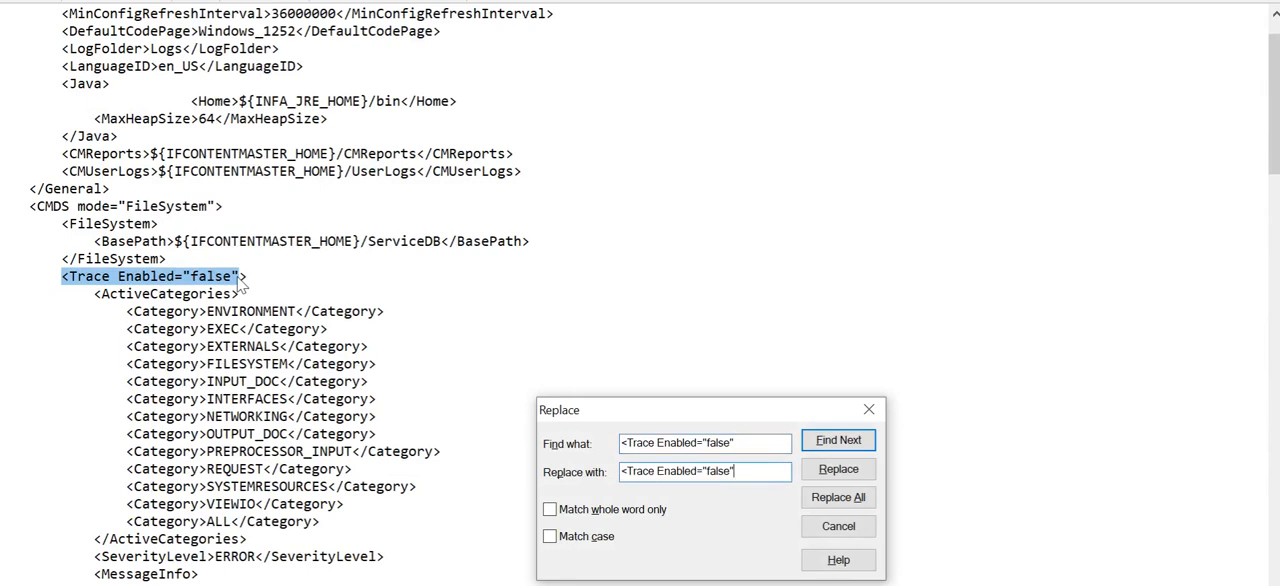
double_click(715, 470)
click(715, 470)
drag(706, 470, 733, 470)
text(true)
click(858, 497)
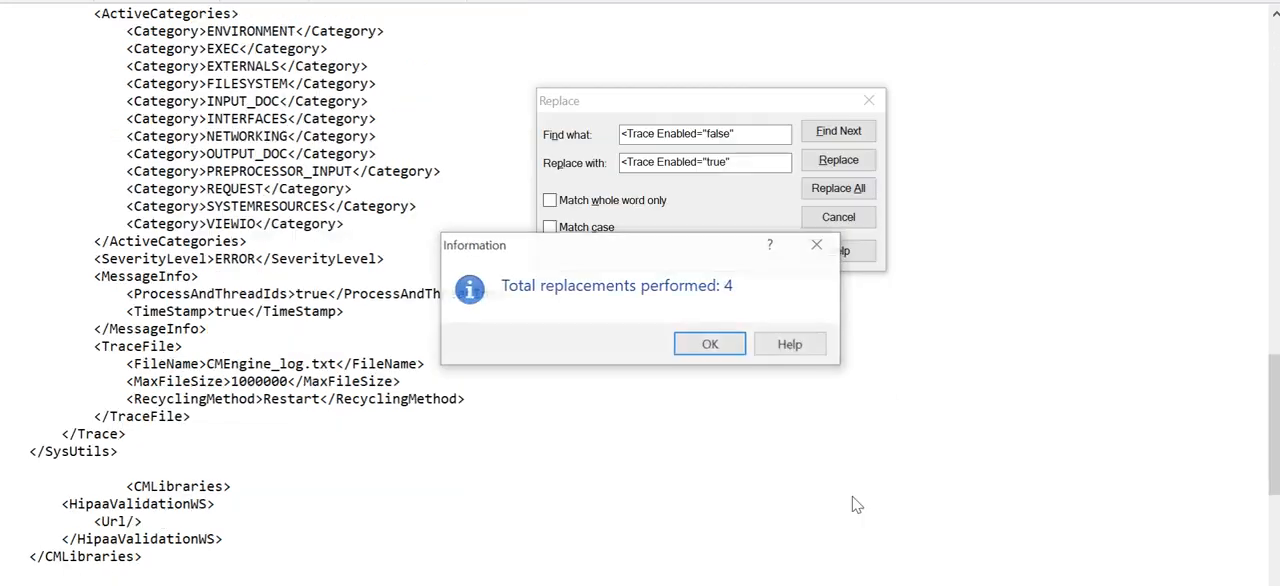
click(710, 344)
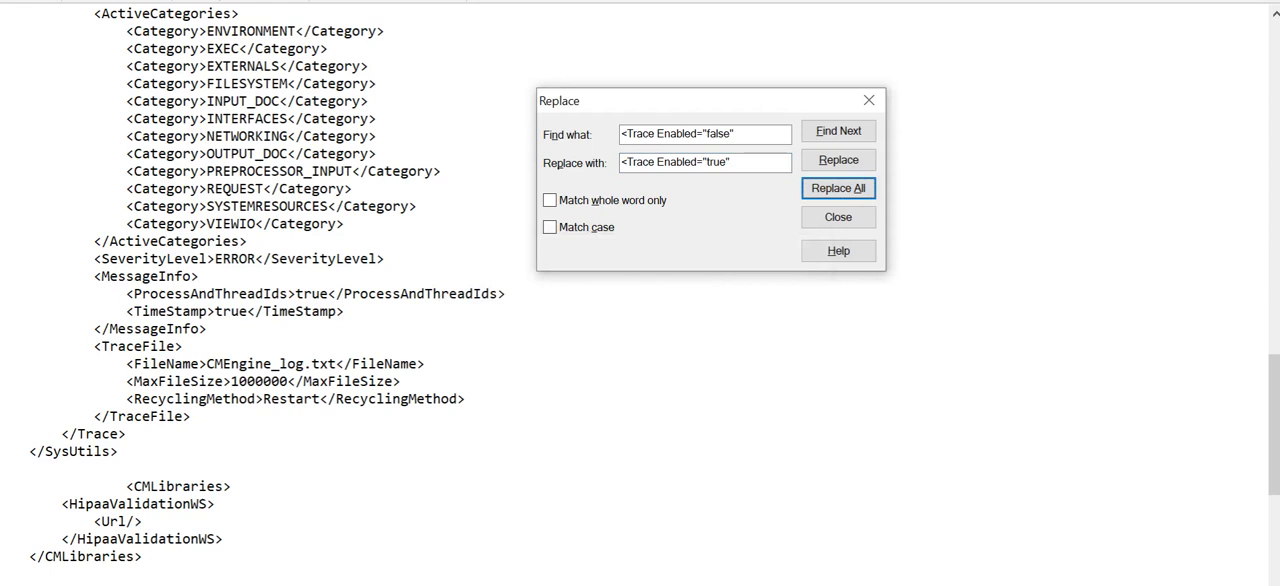
click(868, 100)
Step: Replace every occurrence of <SeverityLevel>ERROR with <SeverityLevel>INFORMATION throughout CMConfig.xml
scroll(868, 120, up, 10)
scroll(640, 293, up, 2)
scroll(640, 293, down, 6)
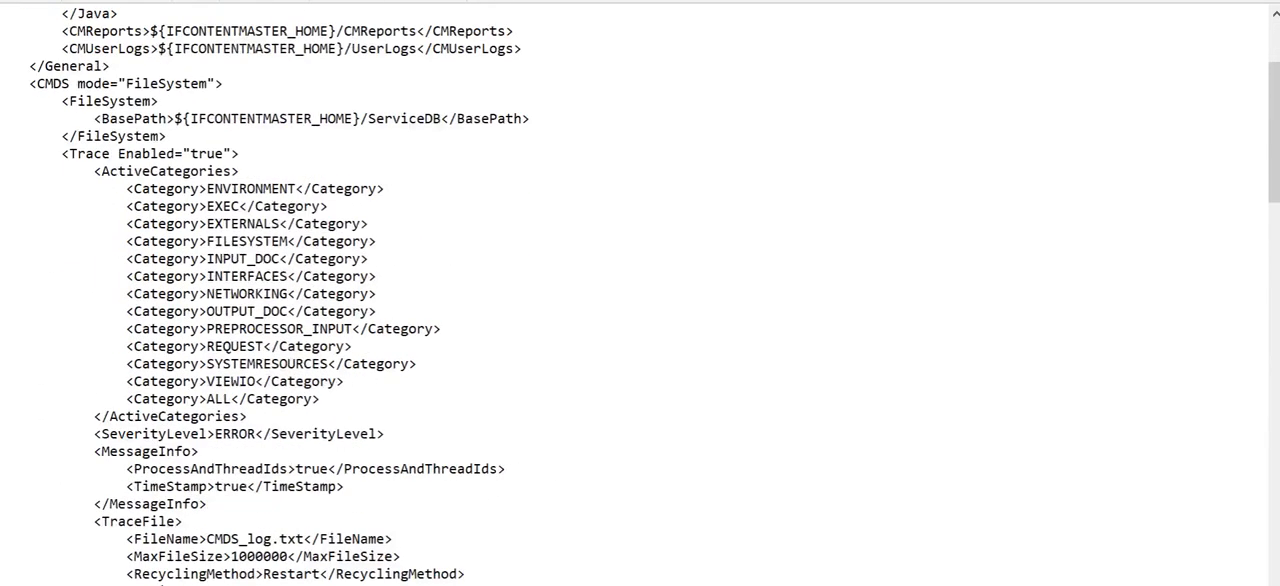
drag(94, 294, 255, 294)
key(ctrl+c)
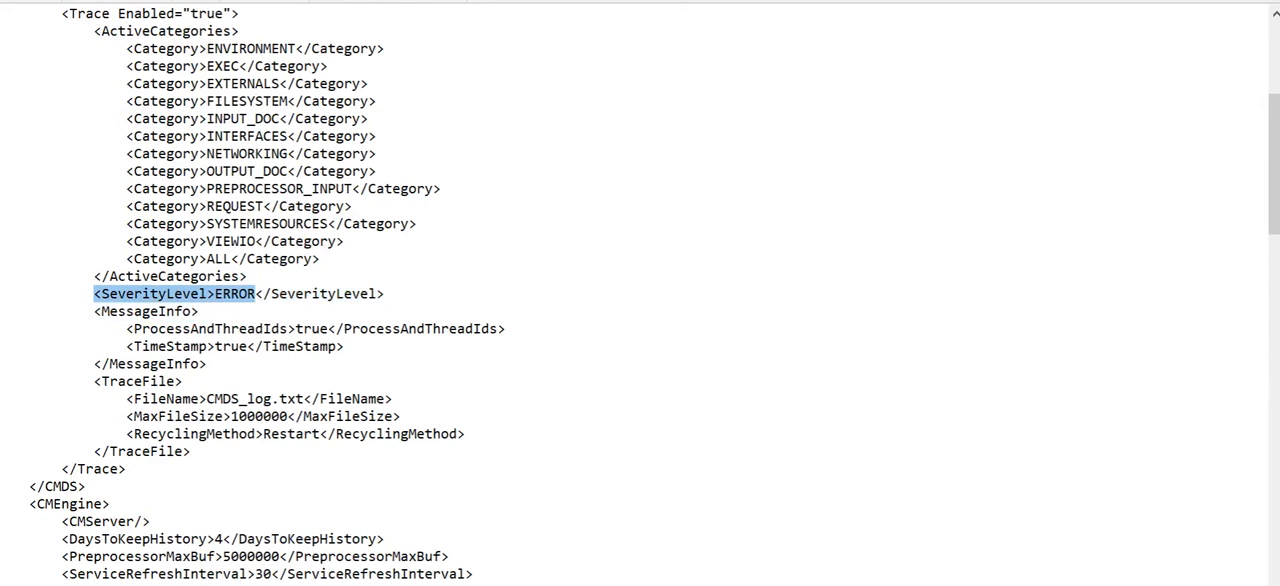
key(ctrl+h)
key(Tab)
key(ctrl+v)
key(BackSpace)
key(BackSpace)
key(BackSpace)
key(BackSpace)
key(BackSpace)
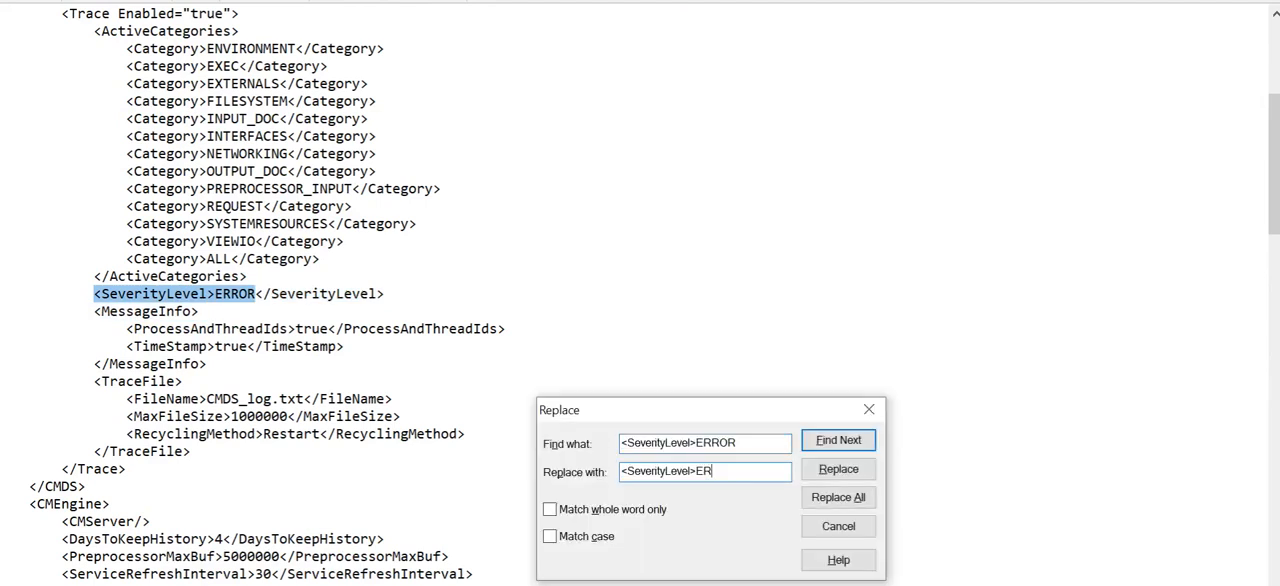
text(INFORMATION)
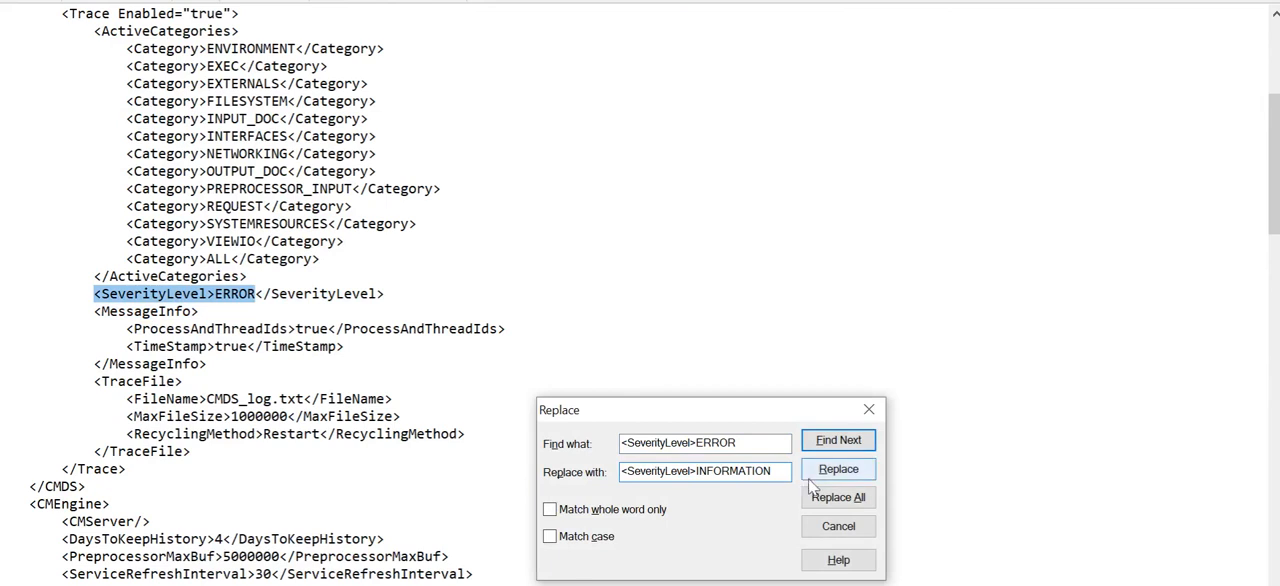
click(831, 497)
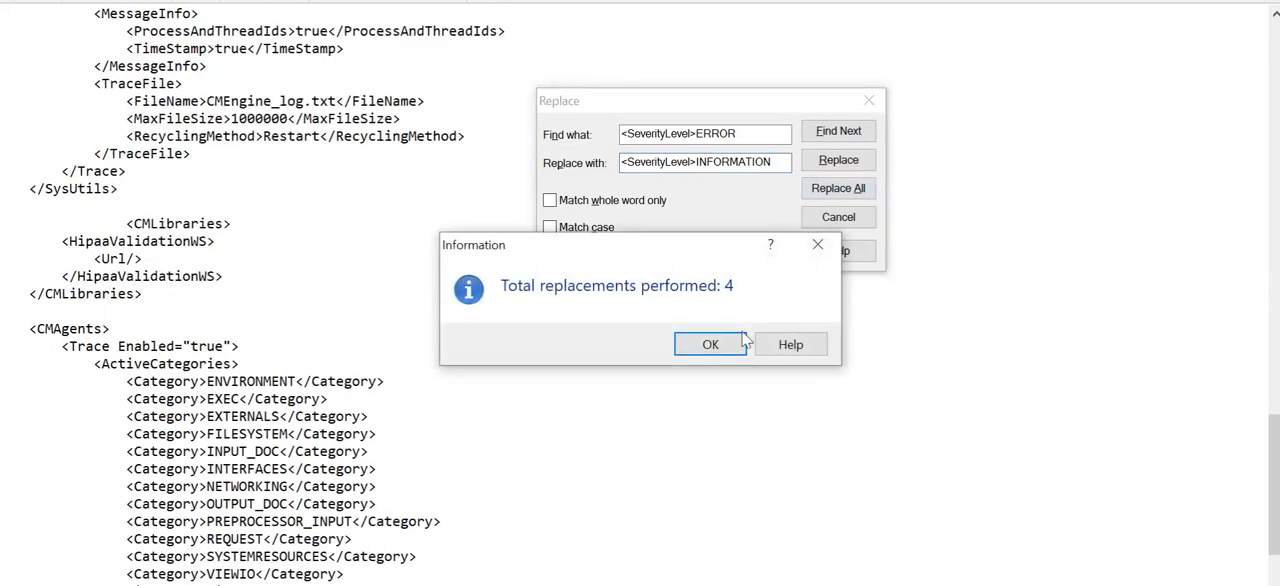
click(712, 350)
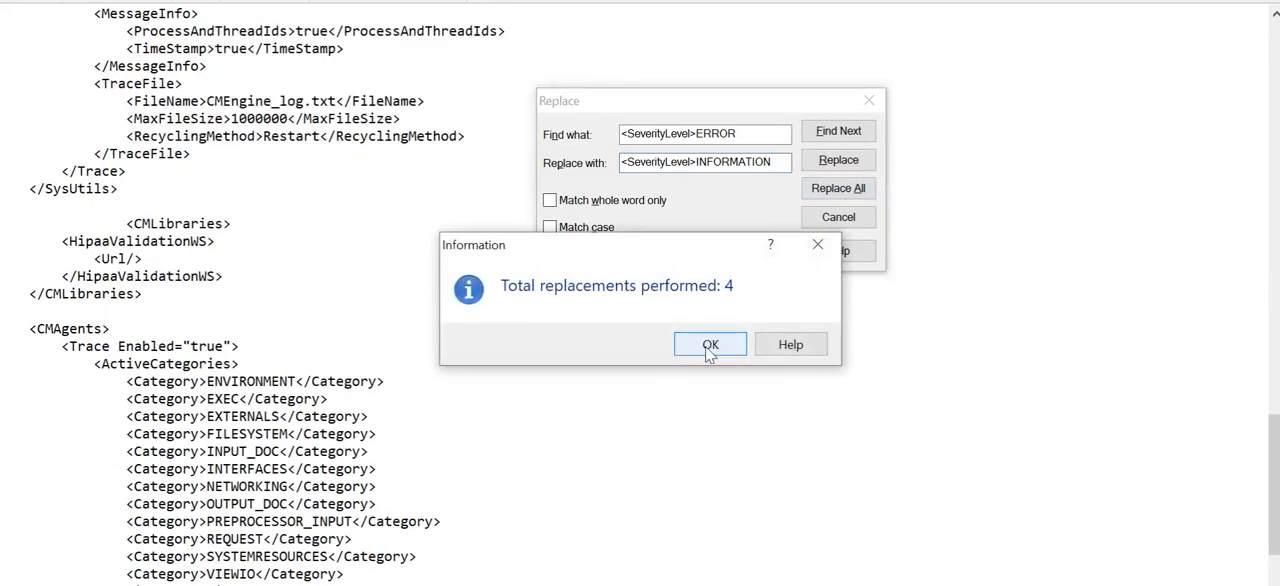
click(868, 100)
Step: Review the replaced trace and severity settings across the sections and the trace file name in the CMDS section
scroll(634, 294, down, 4)
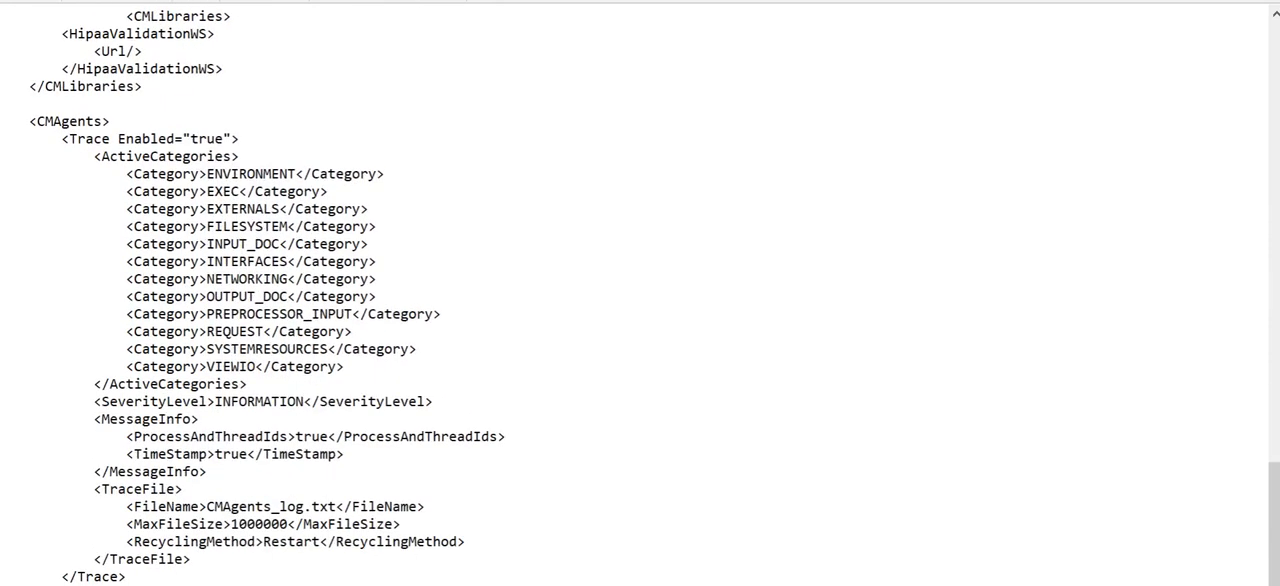
scroll(634, 294, up, 1)
scroll(634, 294, up, 20)
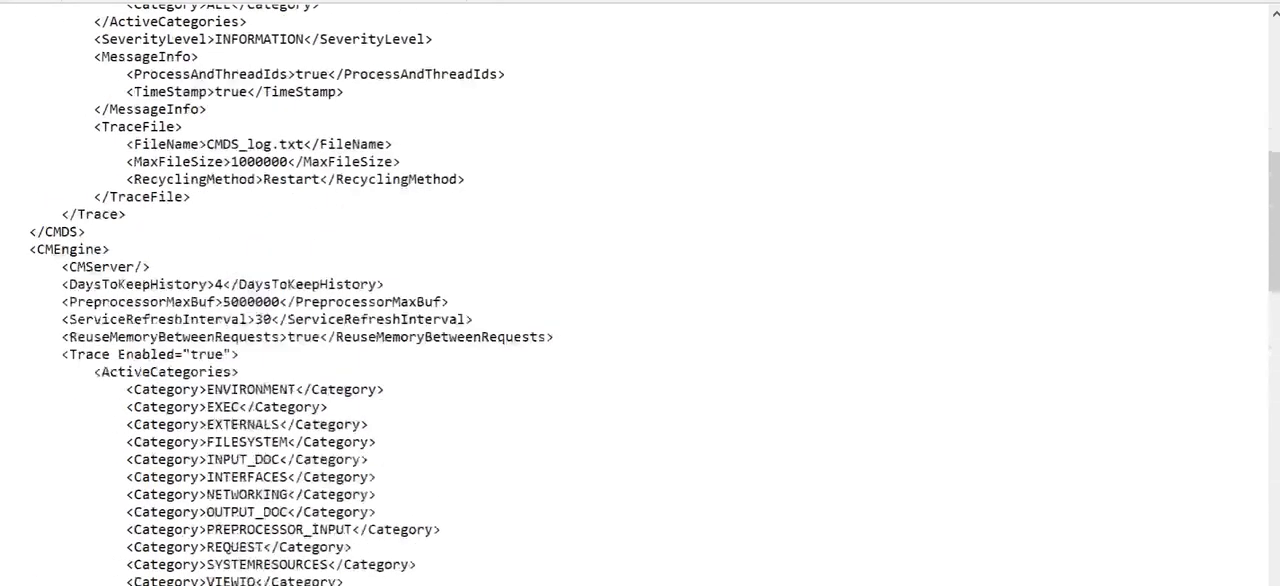
scroll(634, 294, down, 3)
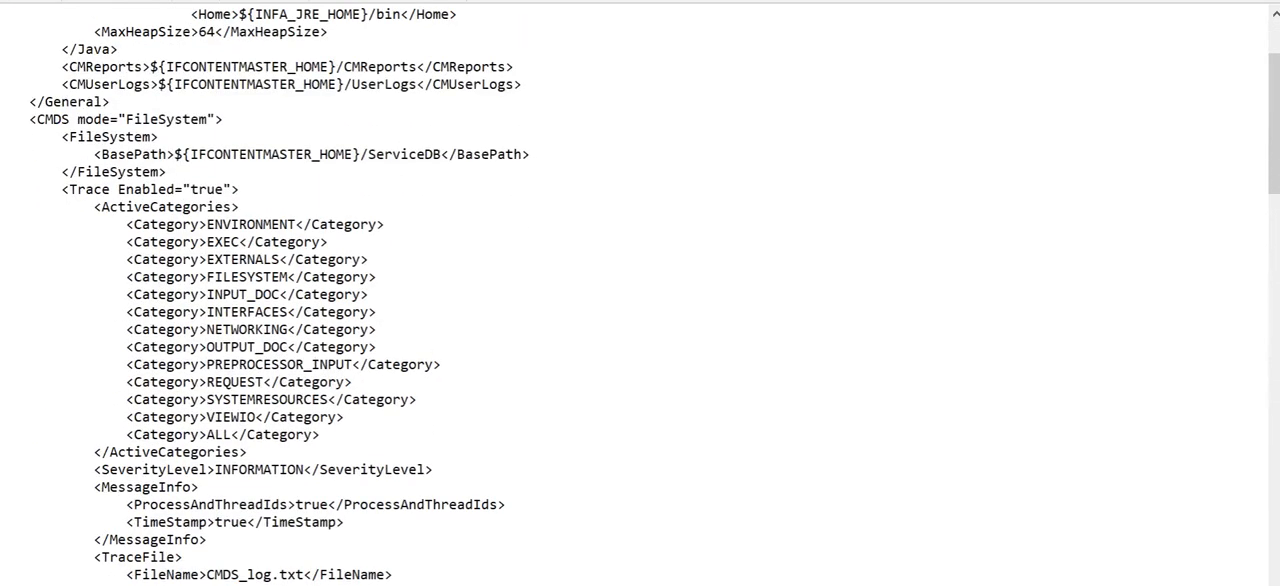
scroll(634, 294, down, 3)
drag(126, 416, 392, 416)
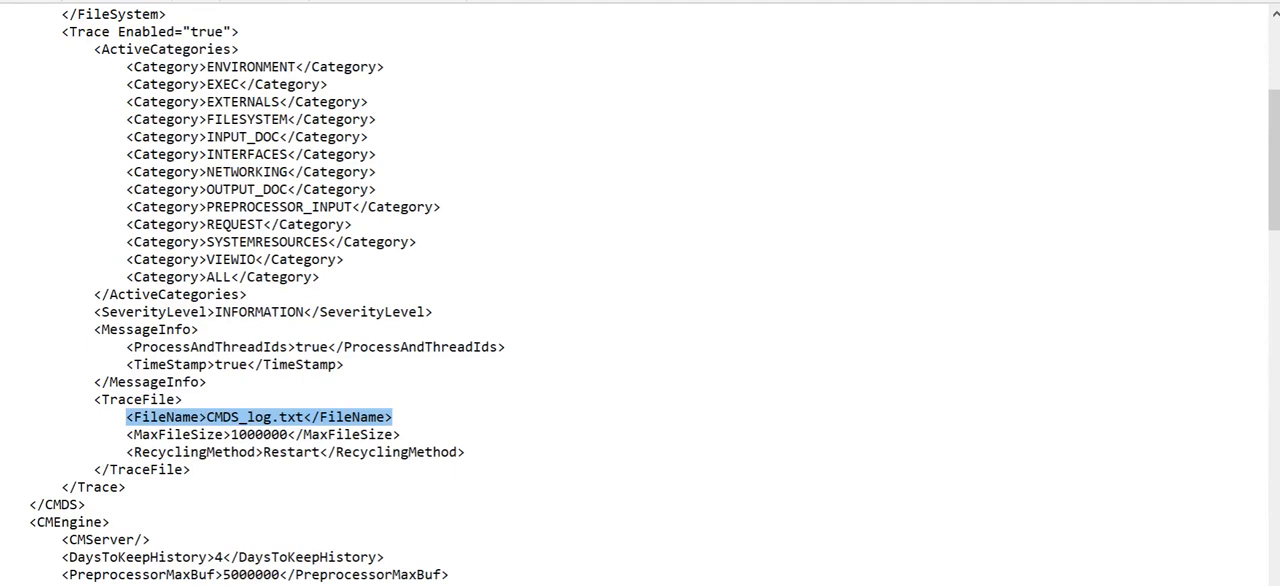
Step: Set the CMDS section's trace file name to ${IFCONTENTMASTER_HOME}/TEMP/CMDS_log.txt, reusing the home variable from the CMReports path
click(206, 416)
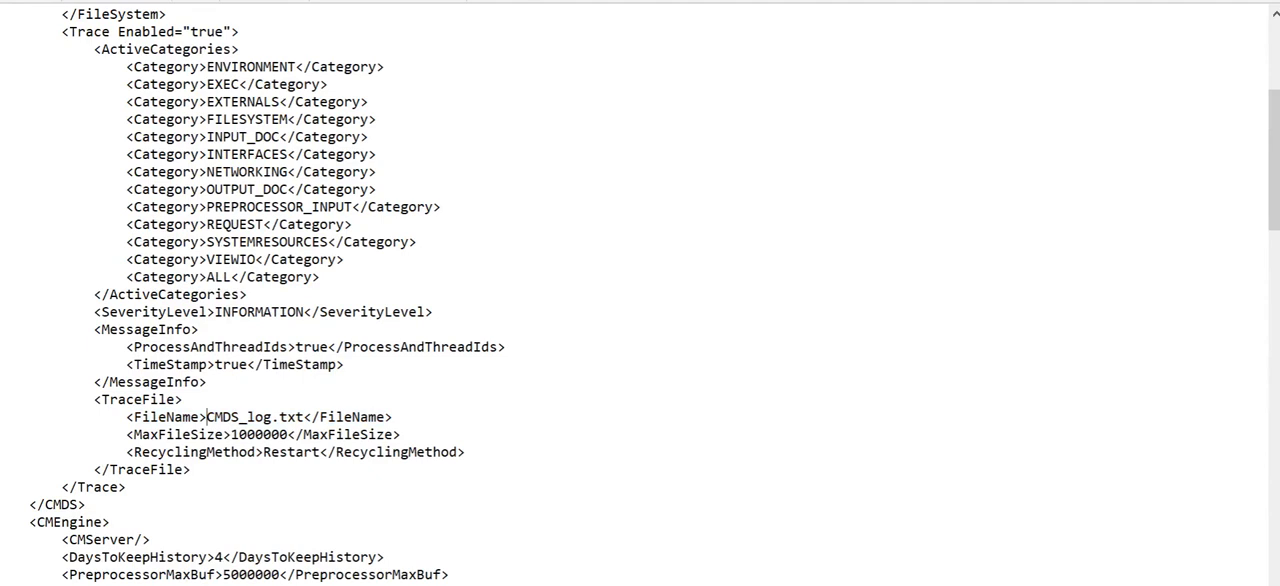
scroll(640, 295, down, 1)
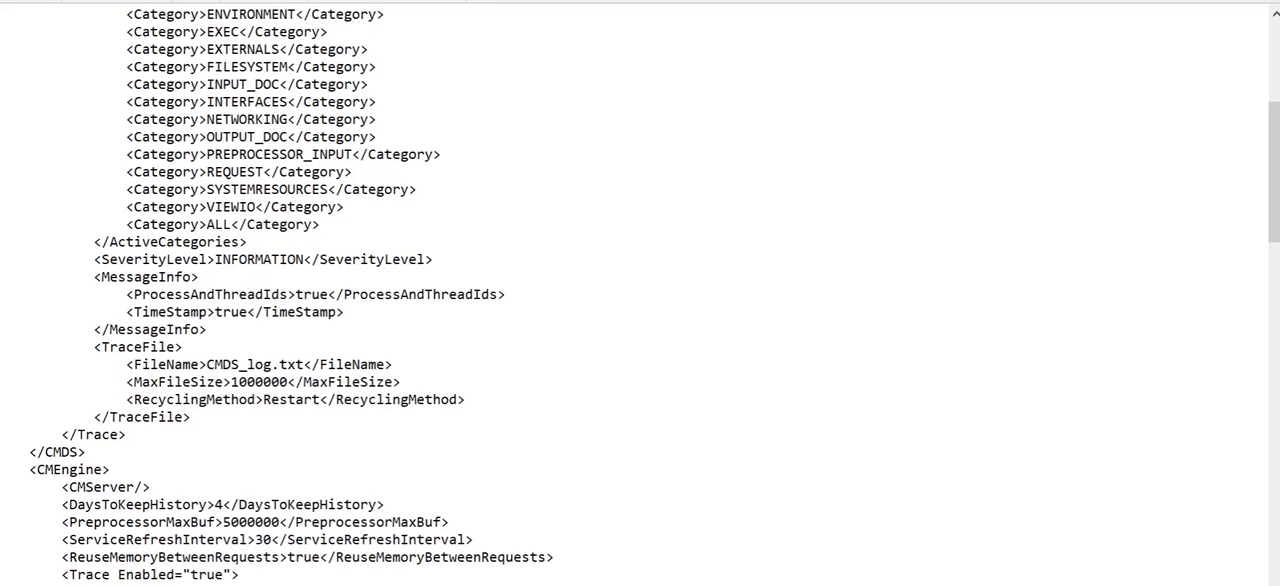
scroll(640, 295, up, 7)
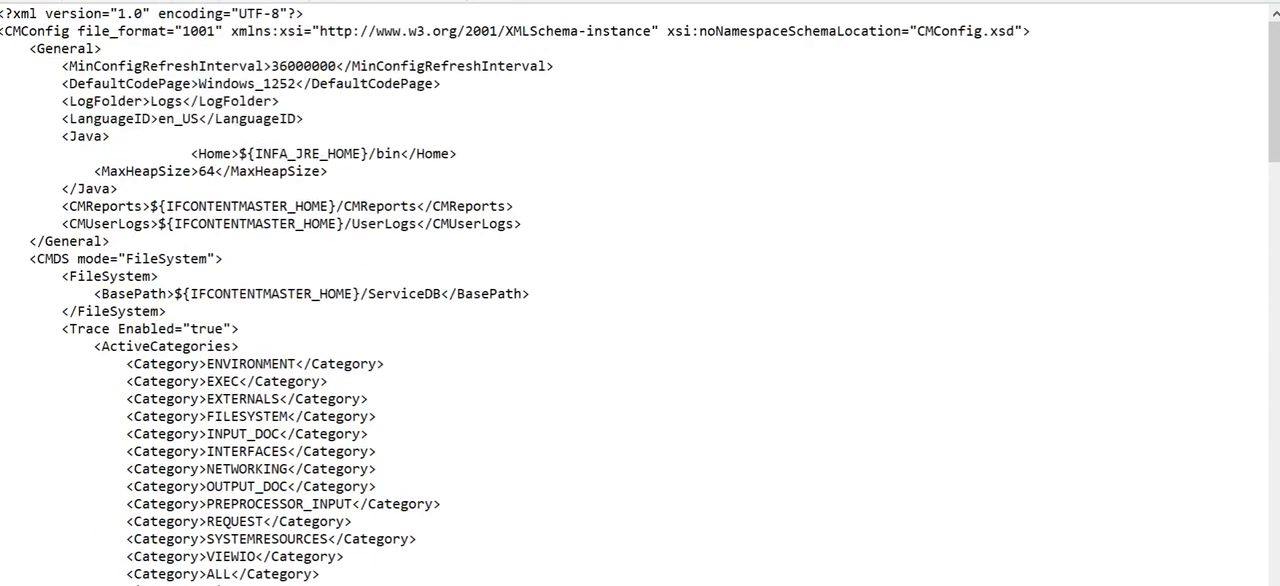
drag(150, 206, 336, 206)
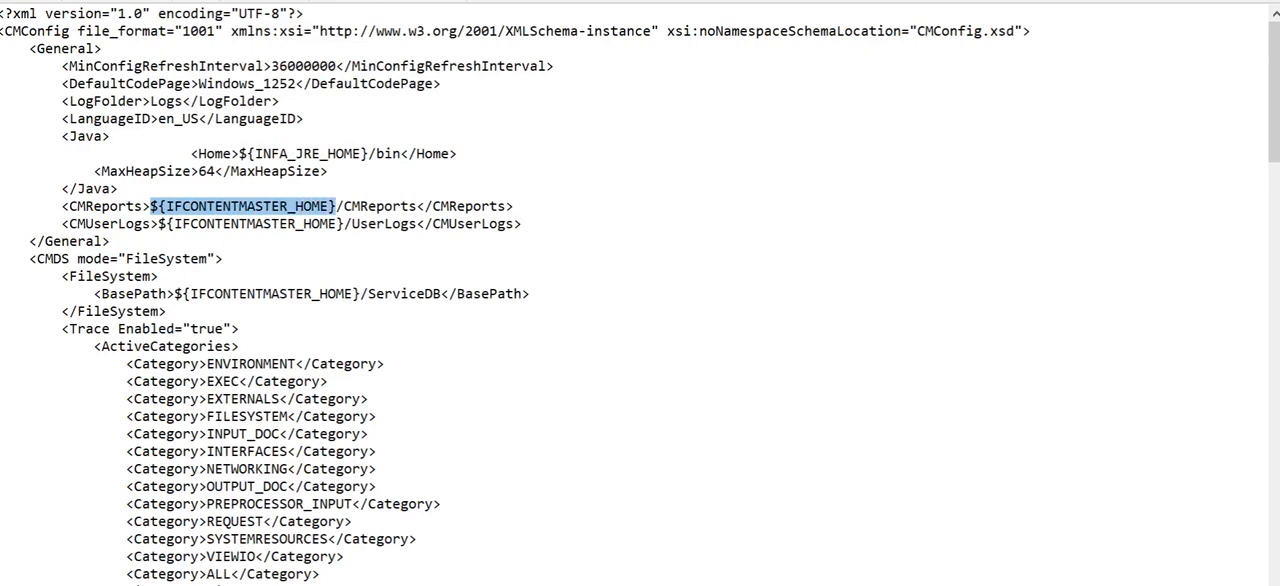
click(337, 206)
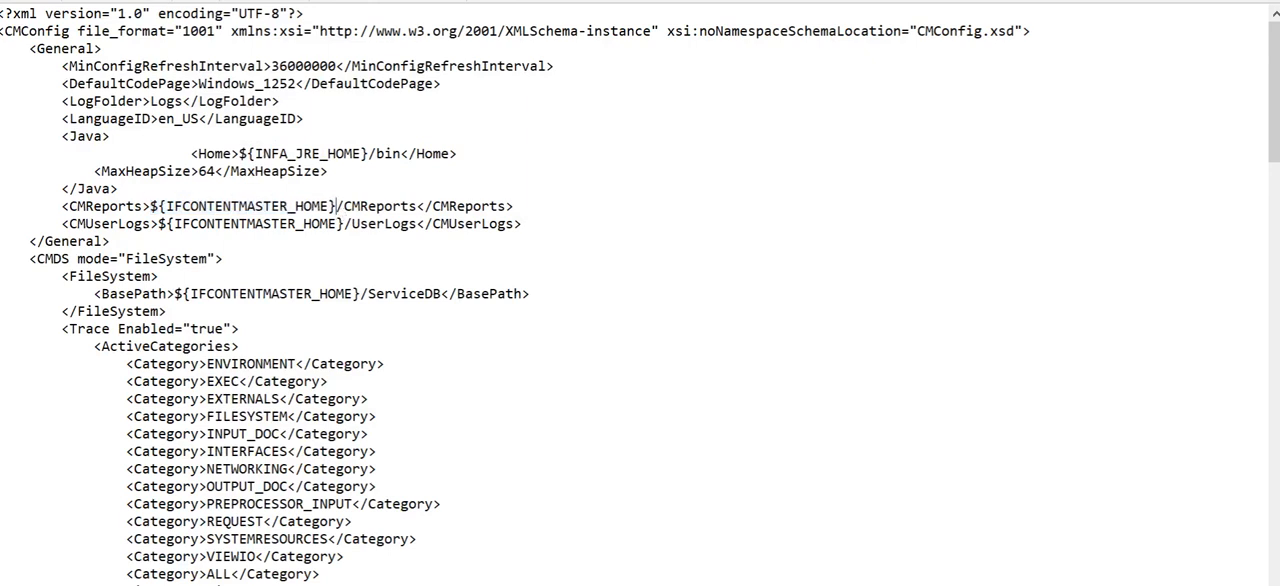
scroll(340, 208, down, 1)
scroll(340, 200, down, 5)
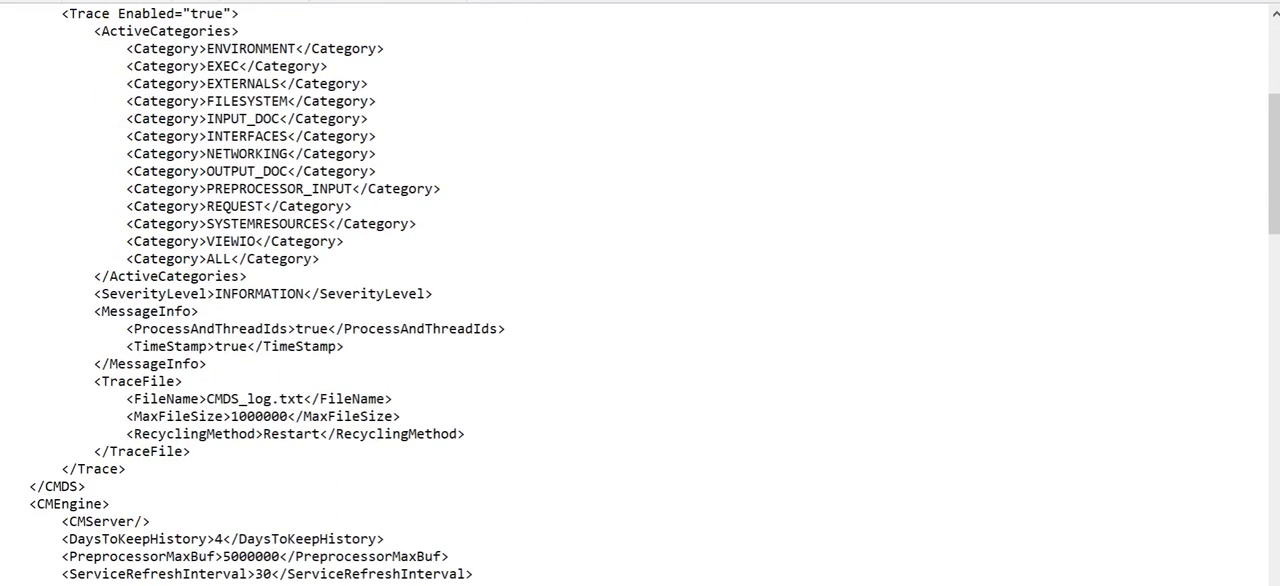
scroll(515, 294, up, 6)
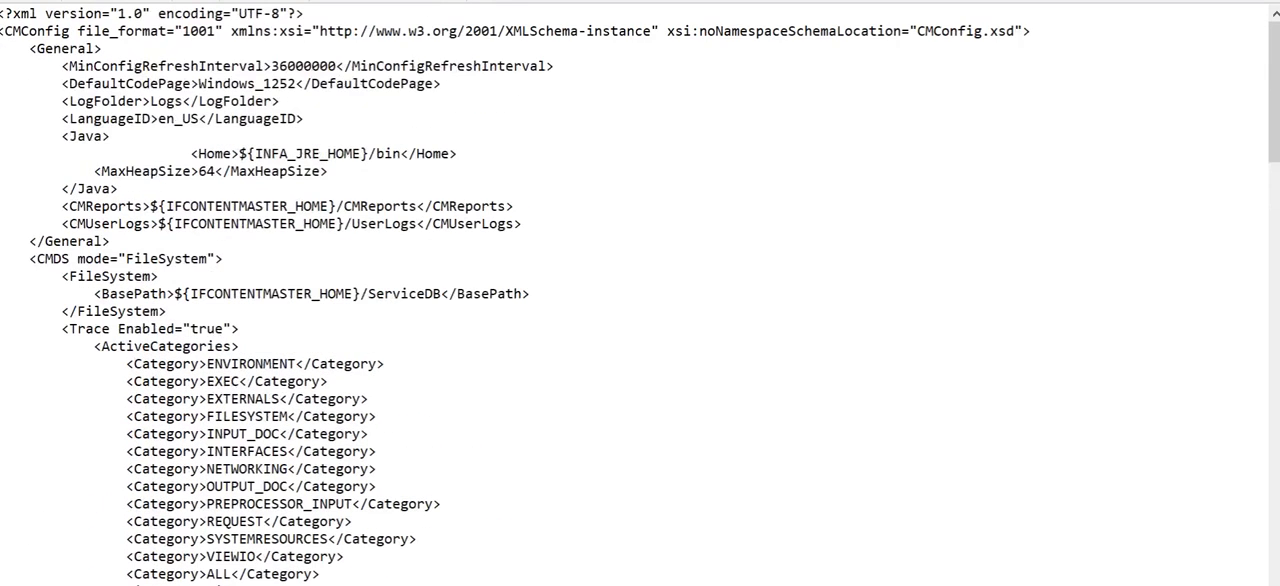
drag(150, 206, 338, 208)
key(ctrl+c)
scroll(340, 212, down, 7)
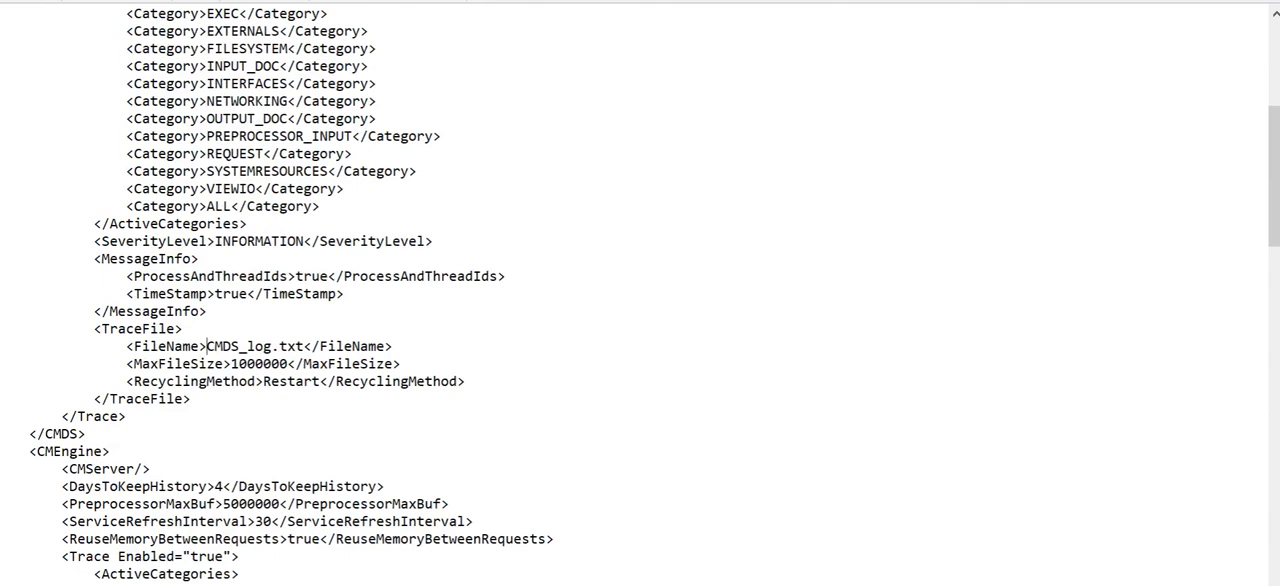
key(ctrl+v)
text(/T)
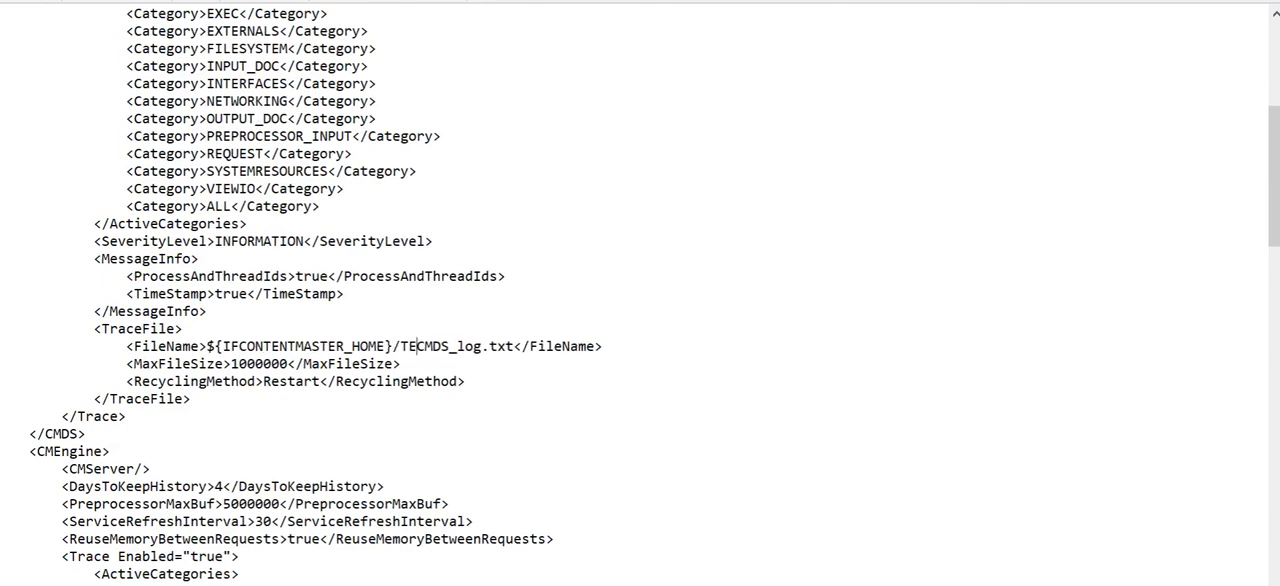
text(EMP/)
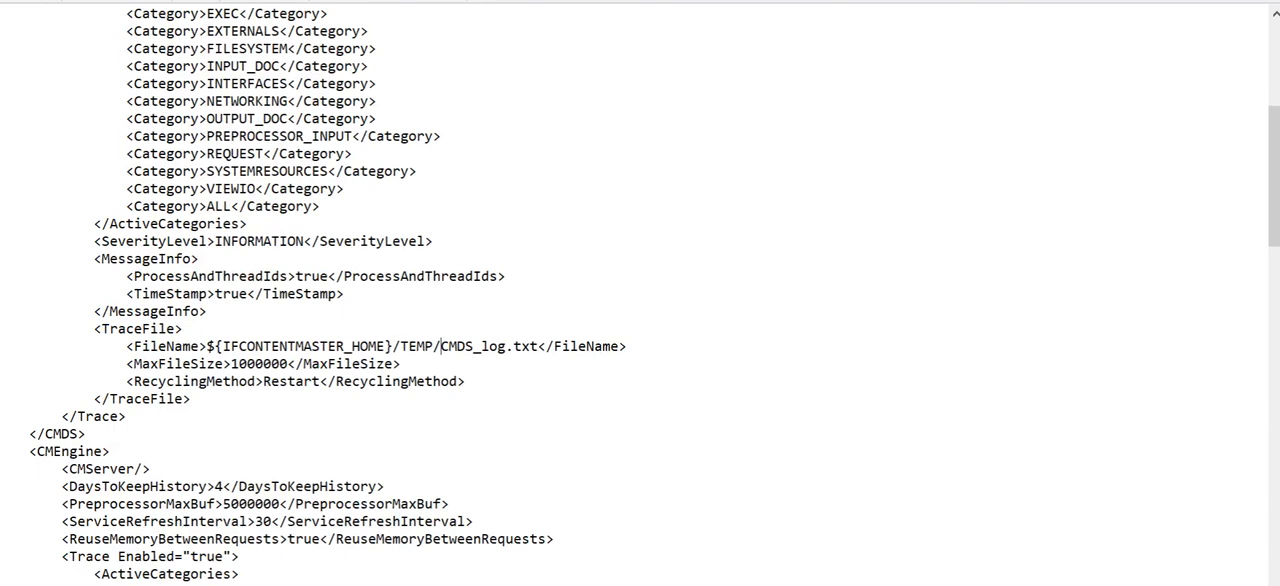
drag(401, 346, 433, 346)
click(433, 346)
Step: Add the copied path prefix ${IFCONTENTMASTER_HOME}/TEMP/ before CMEngine_log.txt in the CMEngine section's trace file name
drag(206, 346, 442, 346)
key(ctrl+c)
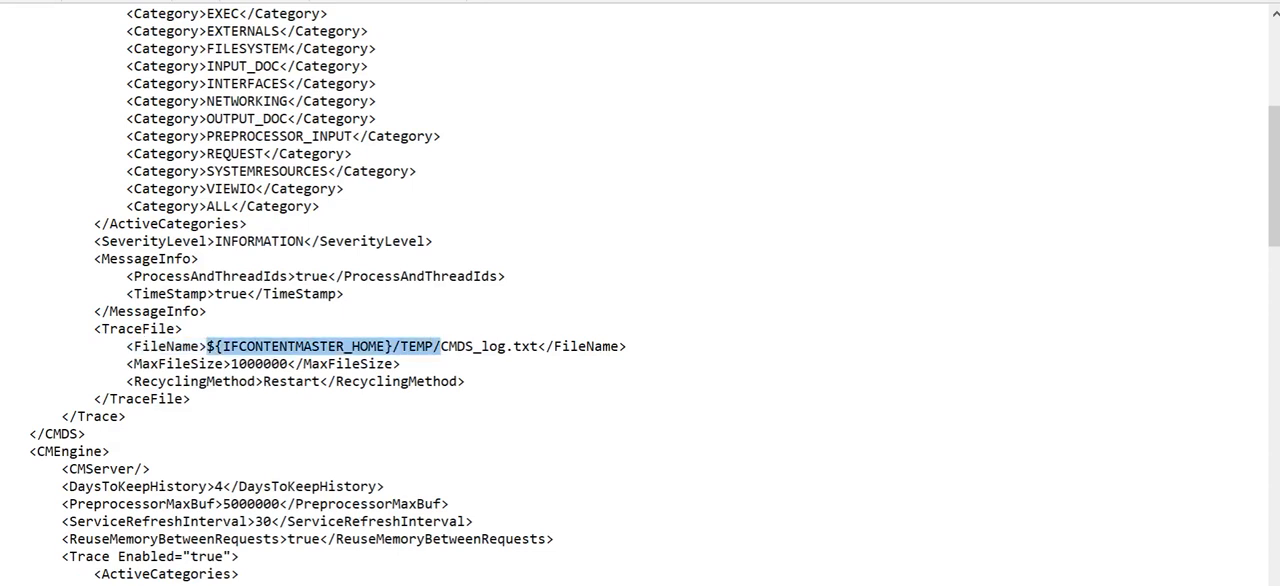
scroll(442, 346, down, 4)
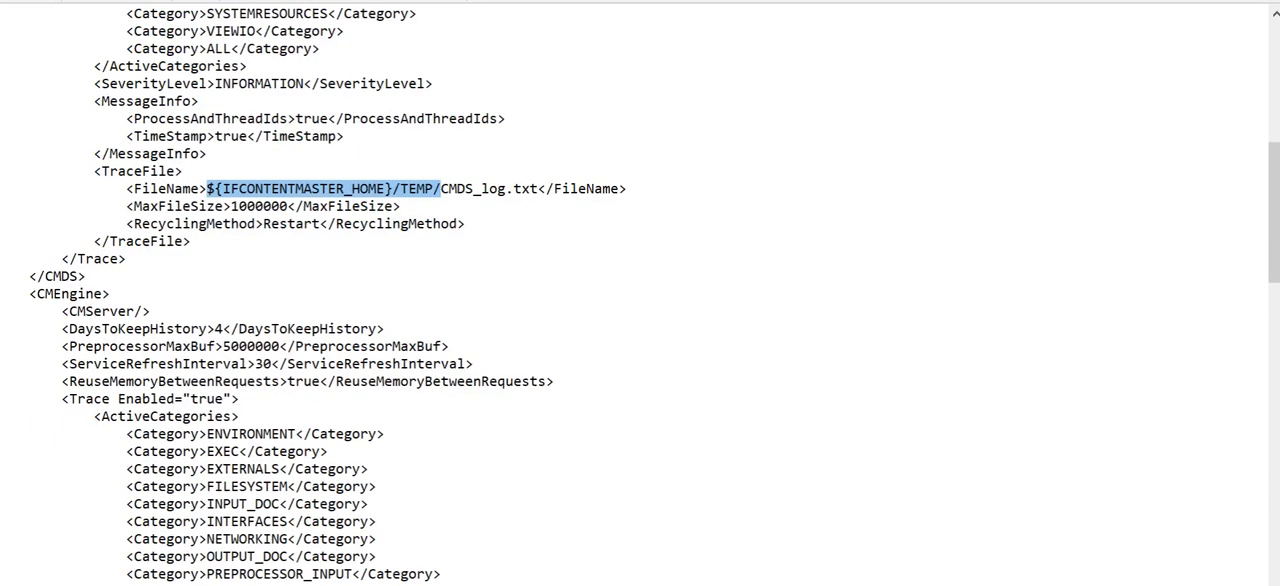
scroll(640, 300, down, 5)
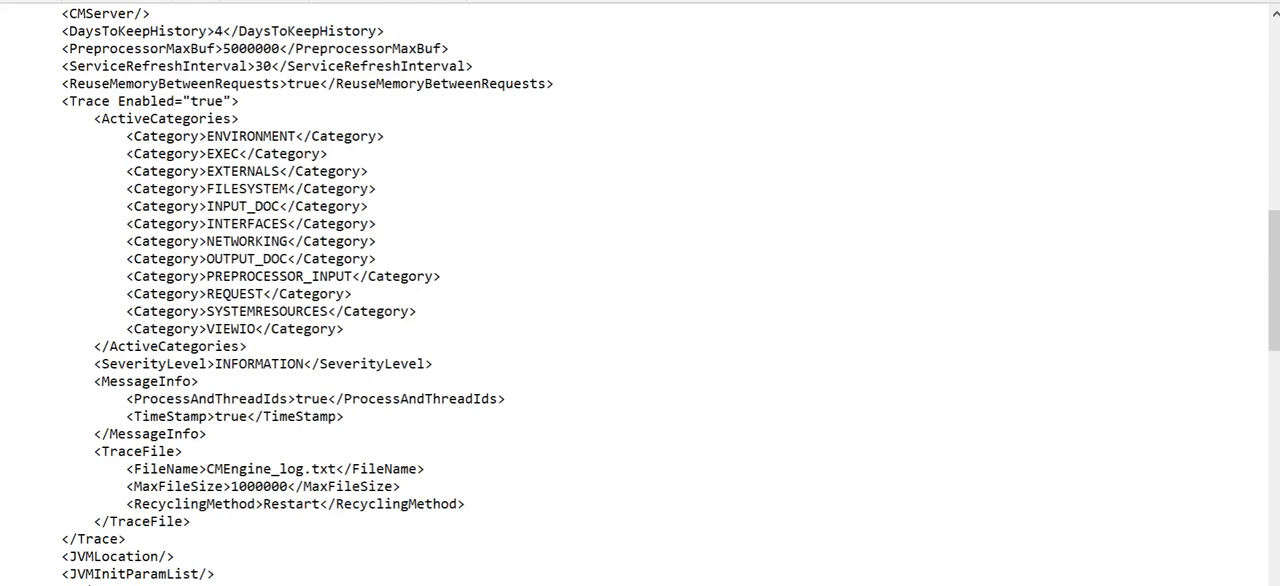
key(ctrl+v)
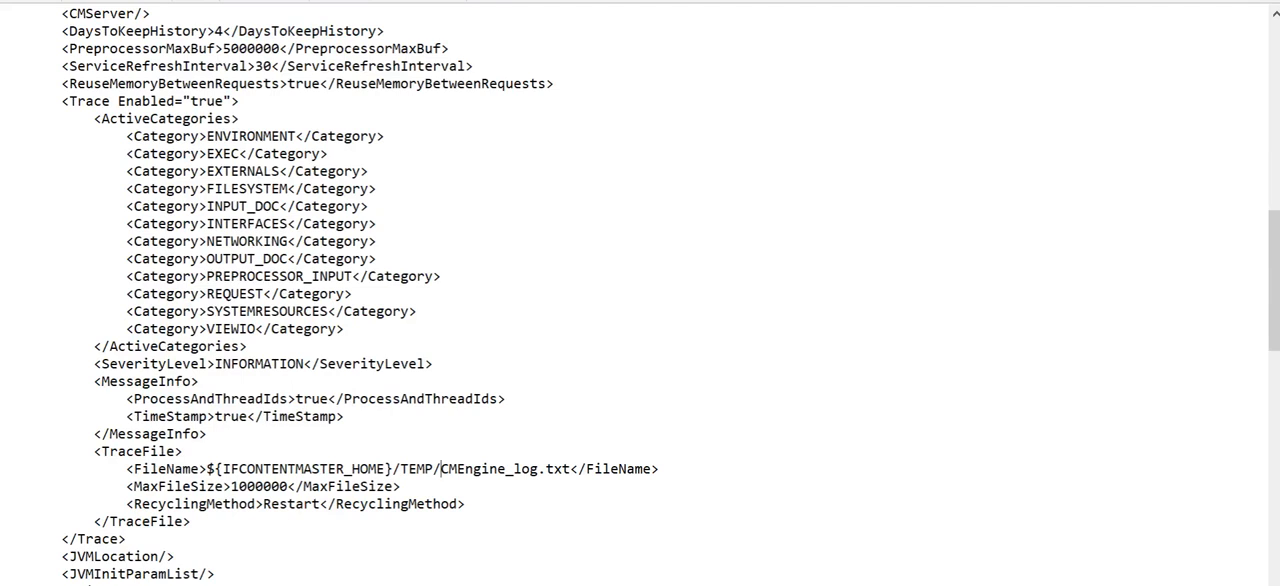
Step: Compare the trace file names in the CMEngine and SysUtils sections
scroll(640, 300, down, 7)
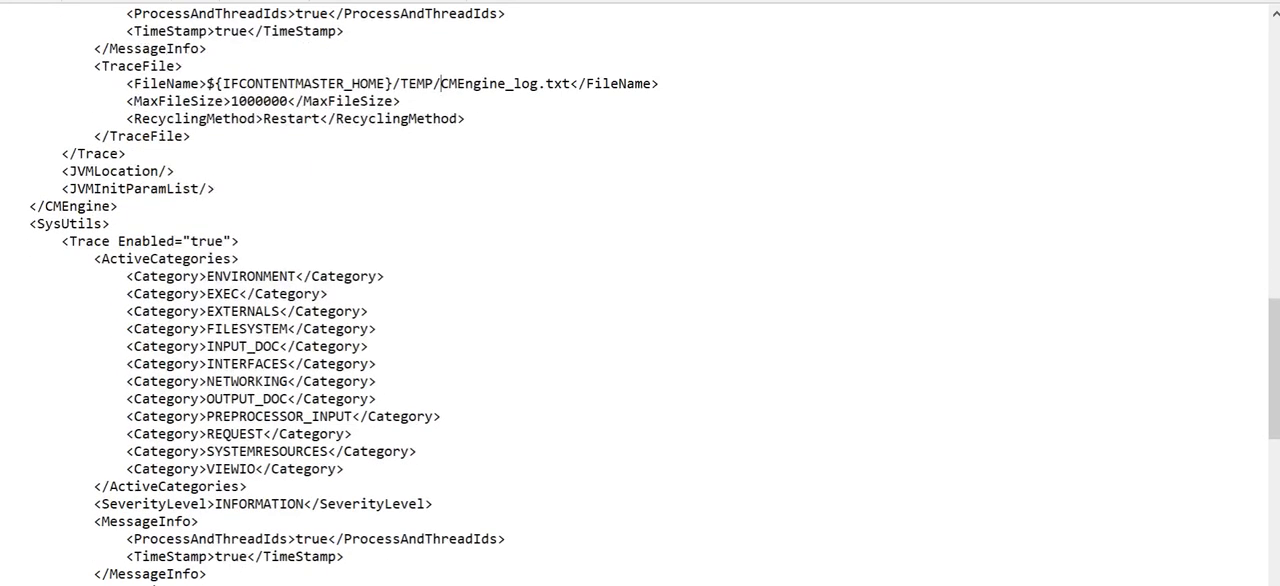
scroll(640, 300, up, 9)
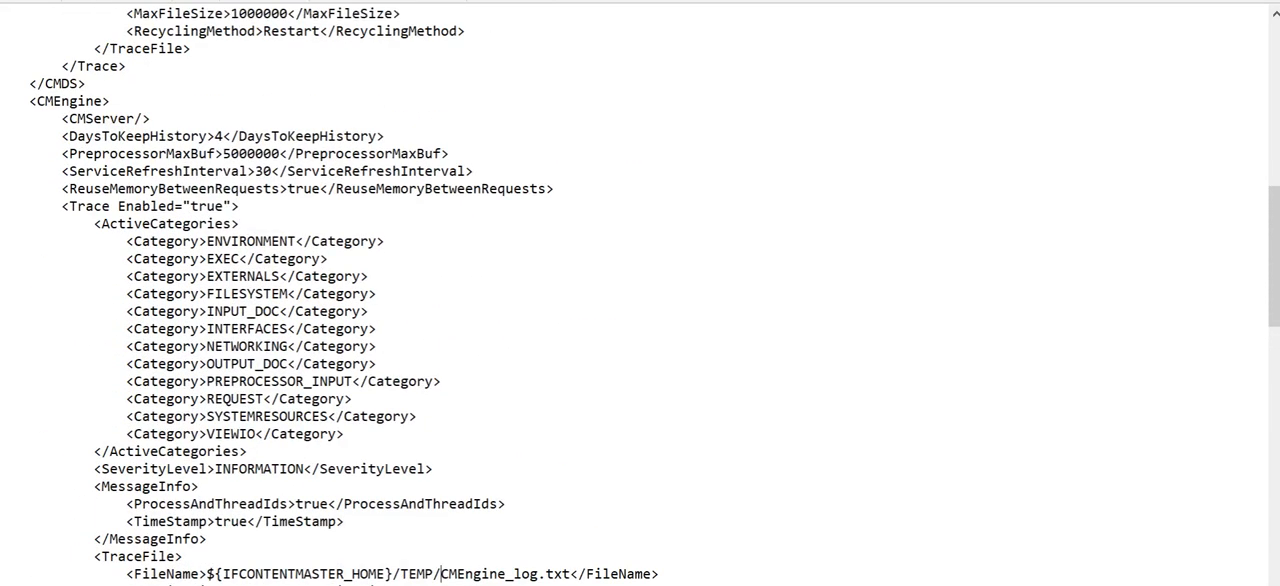
scroll(640, 300, down, 10)
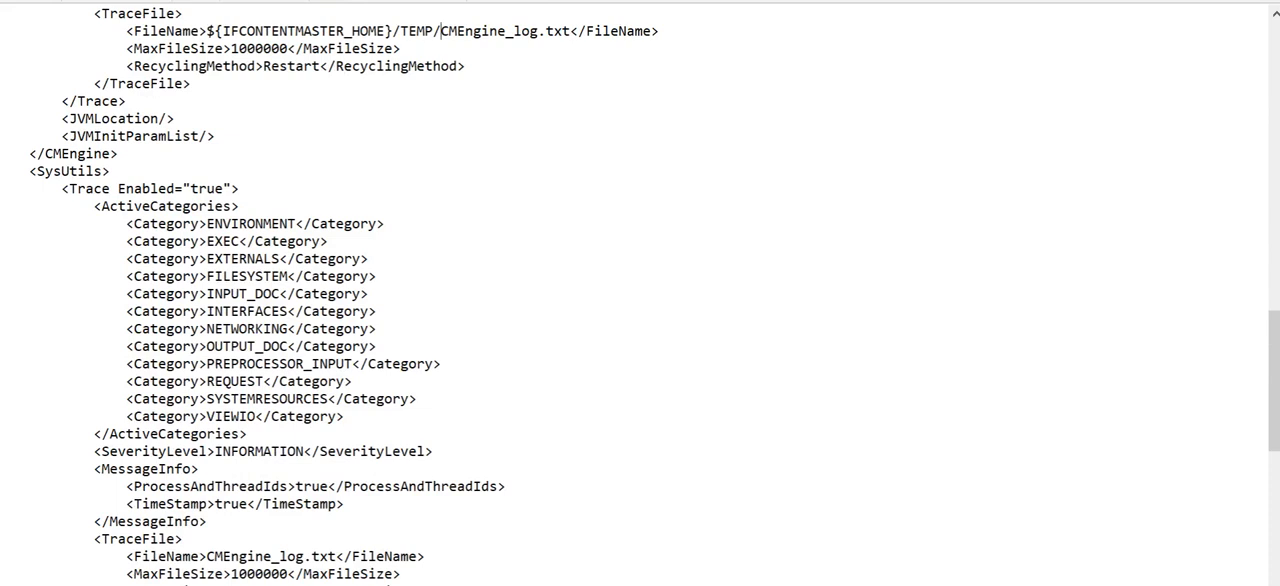
drag(449, 31, 553, 31)
drag(207, 556, 343, 558)
click(328, 557)
click(490, 31)
click(506, 31)
scroll(506, 31, up, 3)
scroll(506, 31, down, 2)
scroll(640, 295, down, 1)
Step: Set the SysUtils section's trace file name to ${IFCONTENTMASTER_HOME}/TEMP/CMEngine1_log.txt
drag(208, 31, 540, 31)
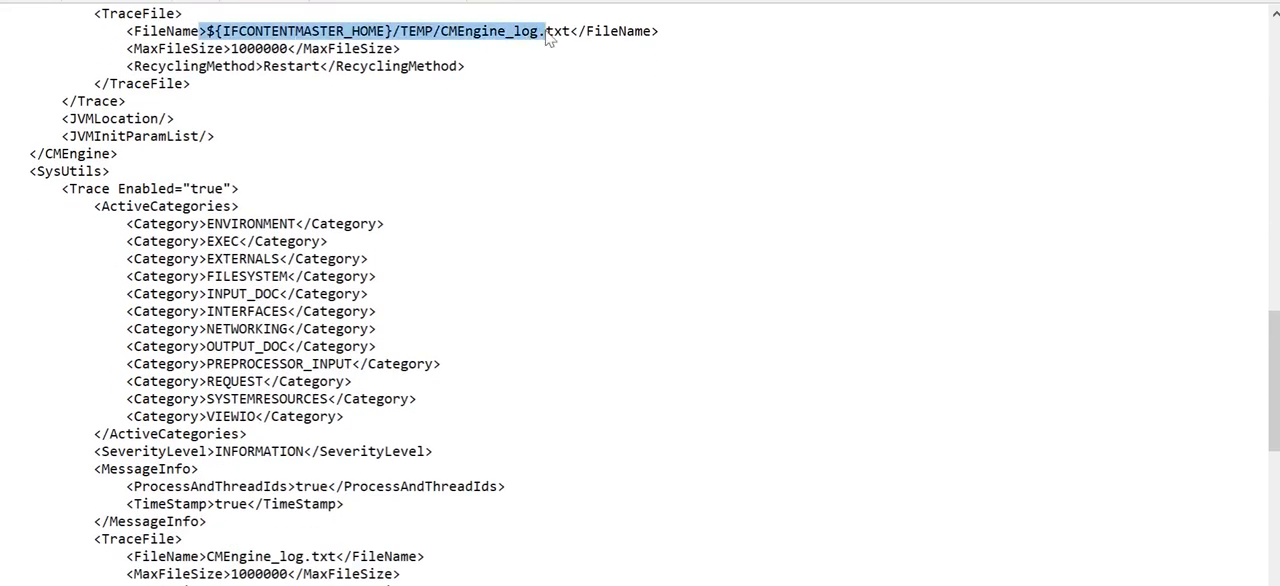
scroll(545, 35, down, 1)
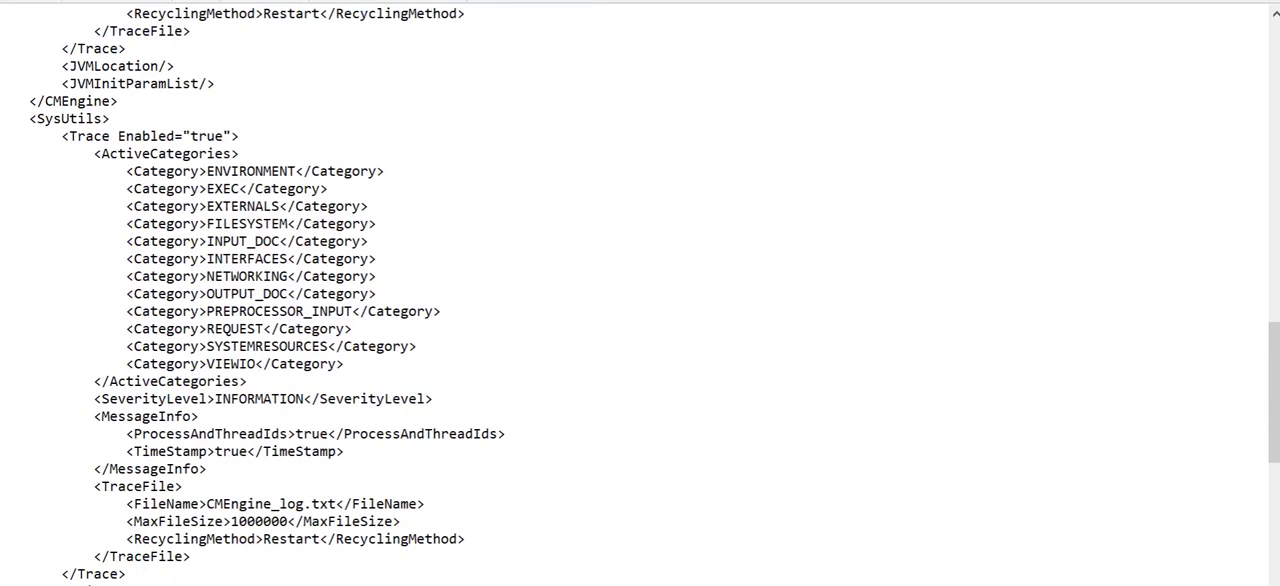
key(ctrl+v)
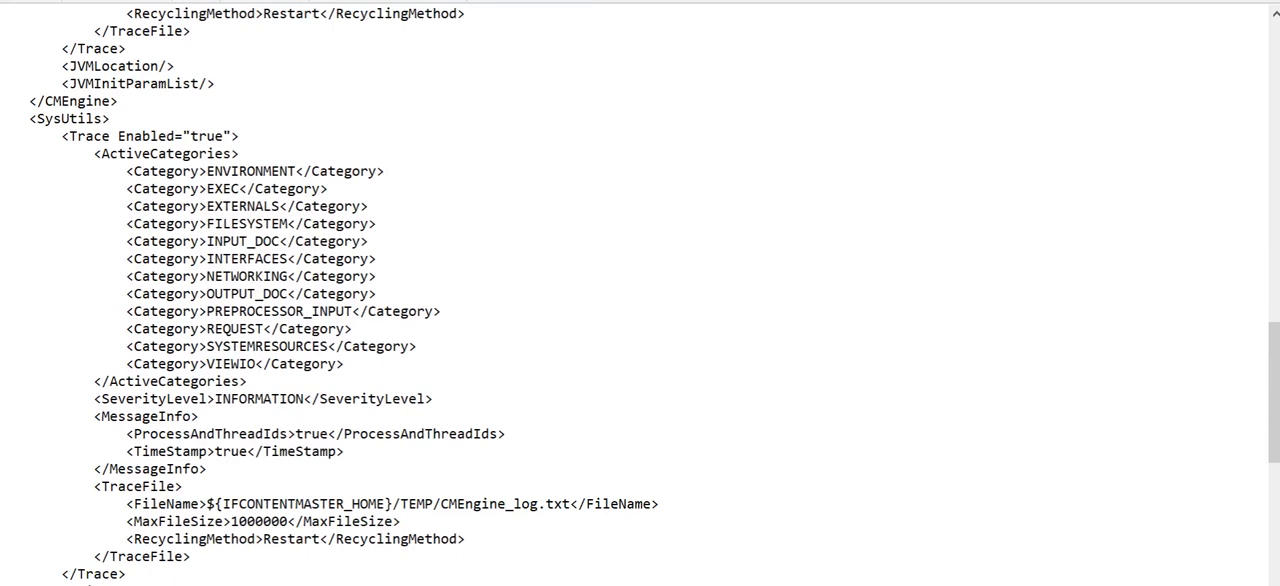
text(1)
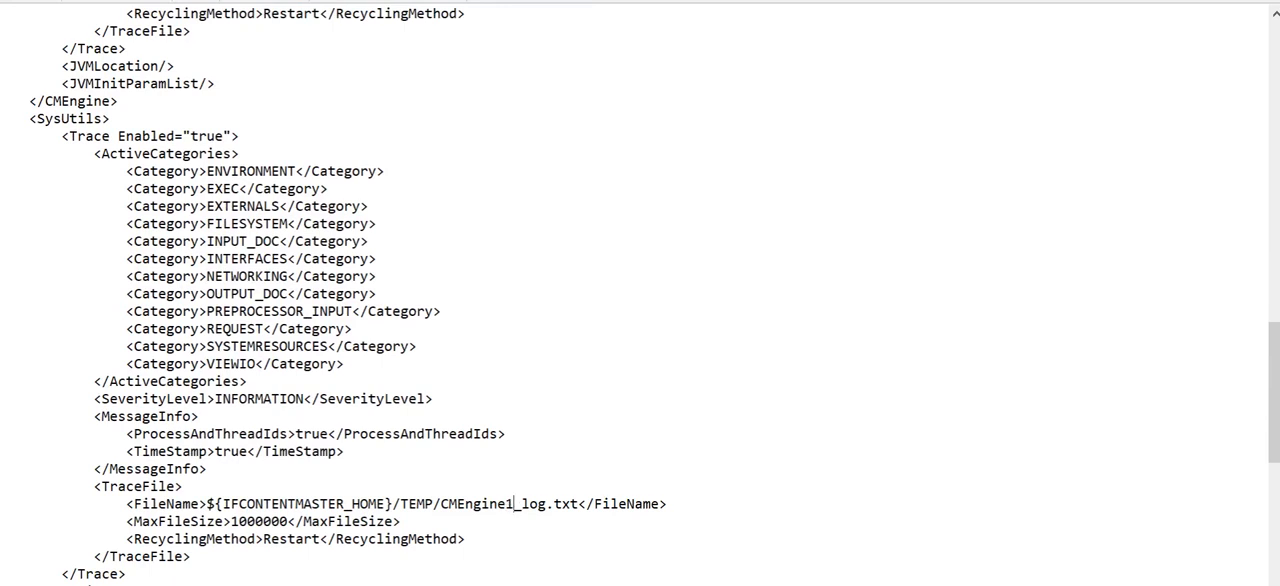
click(183, 486)
Step: Add the path prefix ${IFCONTENTMASTER_HOME}/TEMP/ before CMAgents_log.txt in the CMAgents section's trace file name
scroll(640, 293, down, 3)
scroll(640, 293, down, 4)
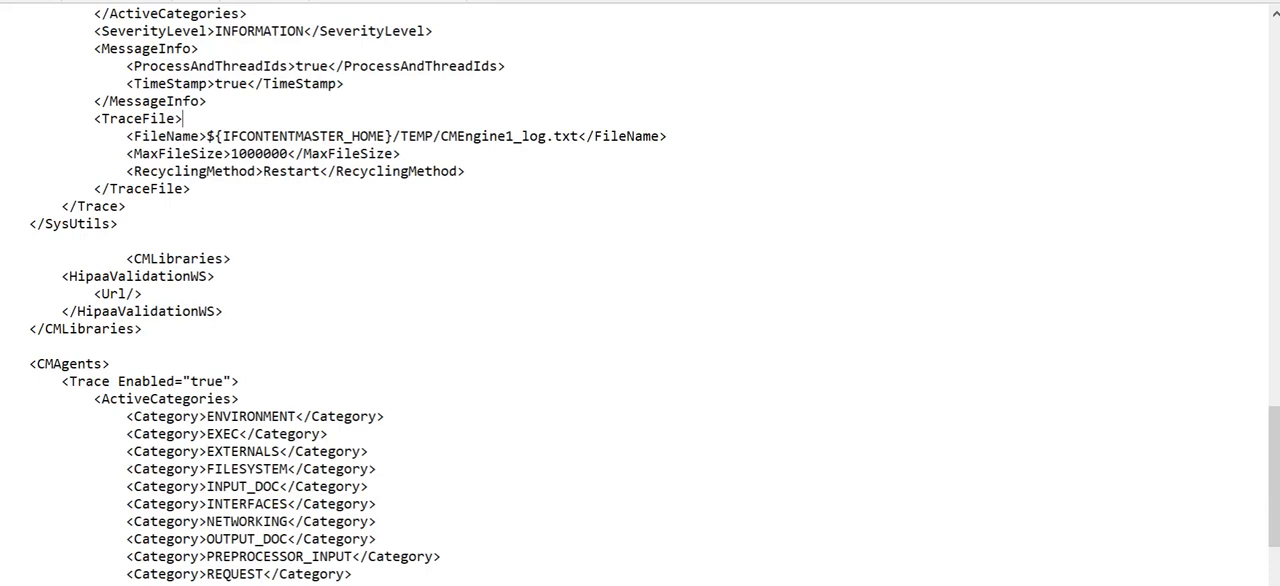
scroll(640, 293, down, 1)
scroll(640, 293, down, 4)
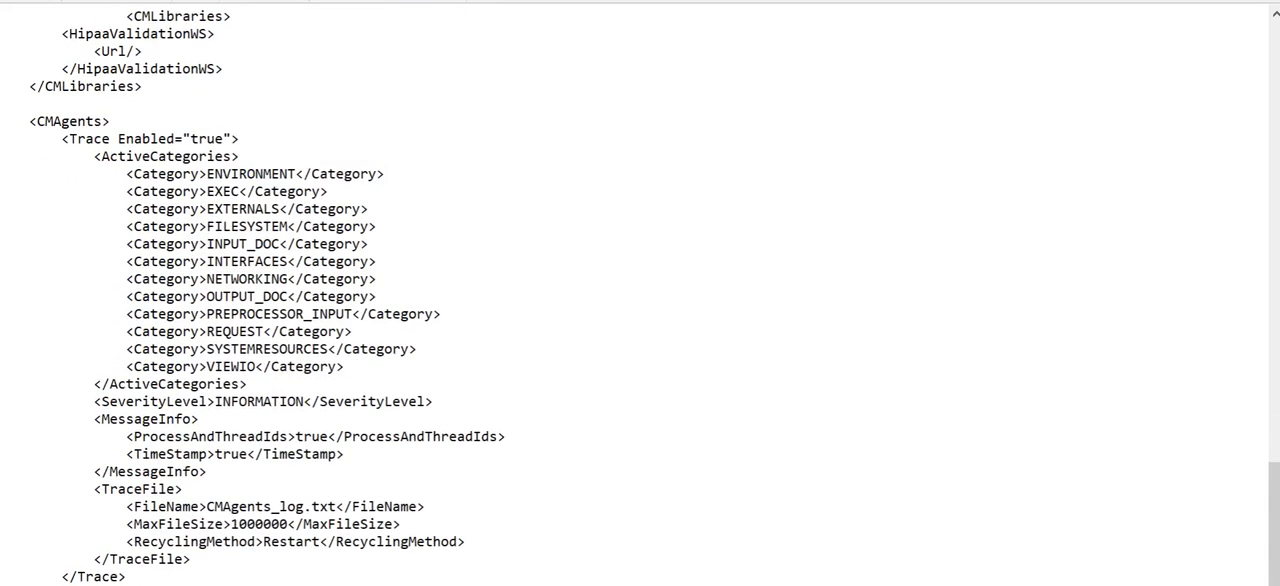
key(ctrl+v)
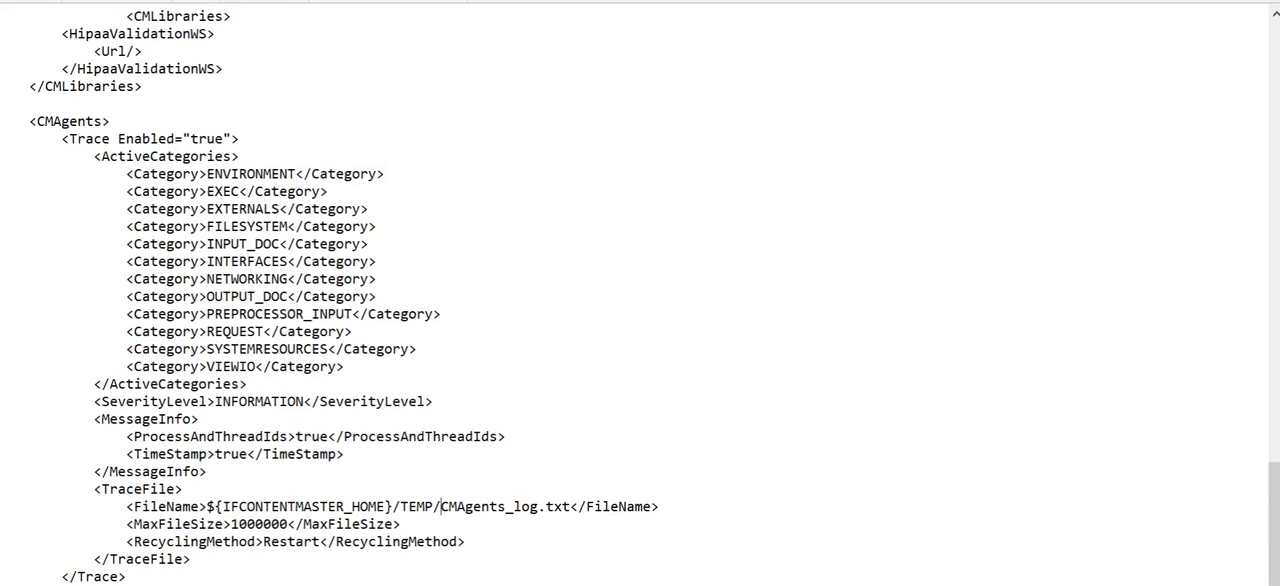
drag(134, 507, 665, 507)
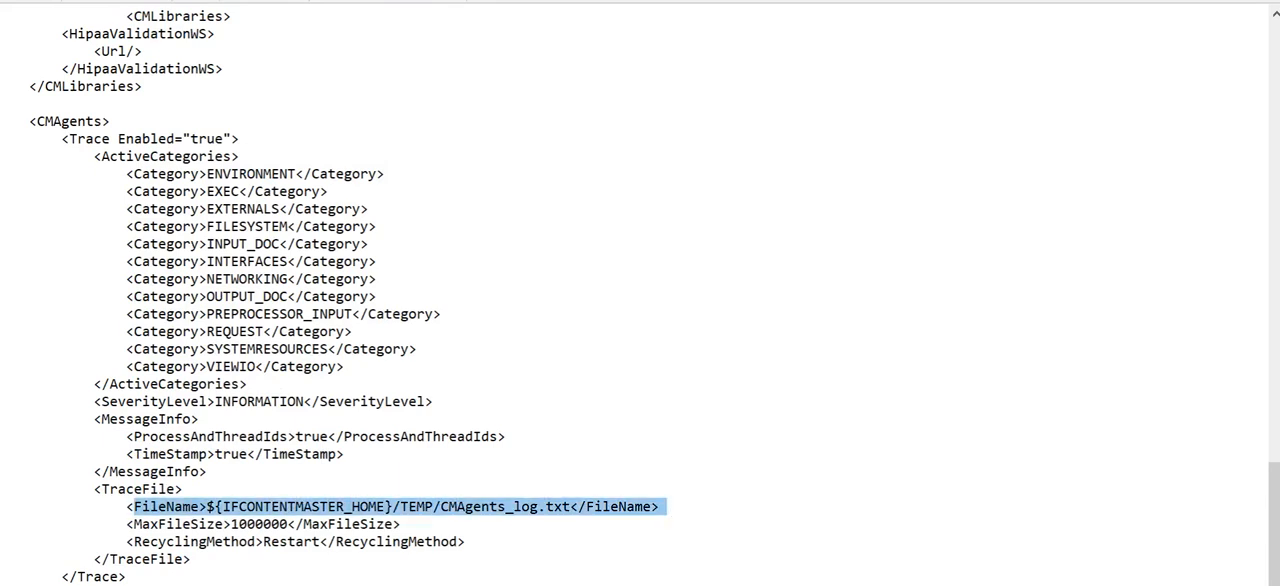
Step: Review the Trace Enabled attribute and the SeverityLevel value in the CMAgents section
scroll(673, 509, up, 4)
drag(68, 349, 242, 356)
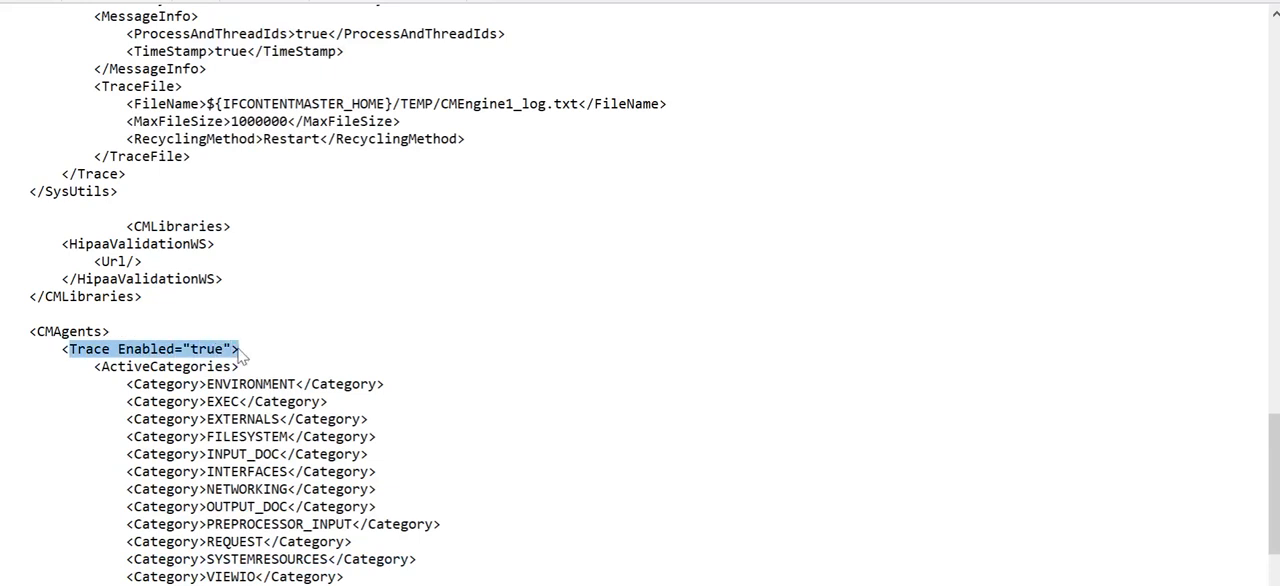
scroll(240, 356, down, 2)
scroll(235, 370, down, 1)
drag(94, 454, 432, 454)
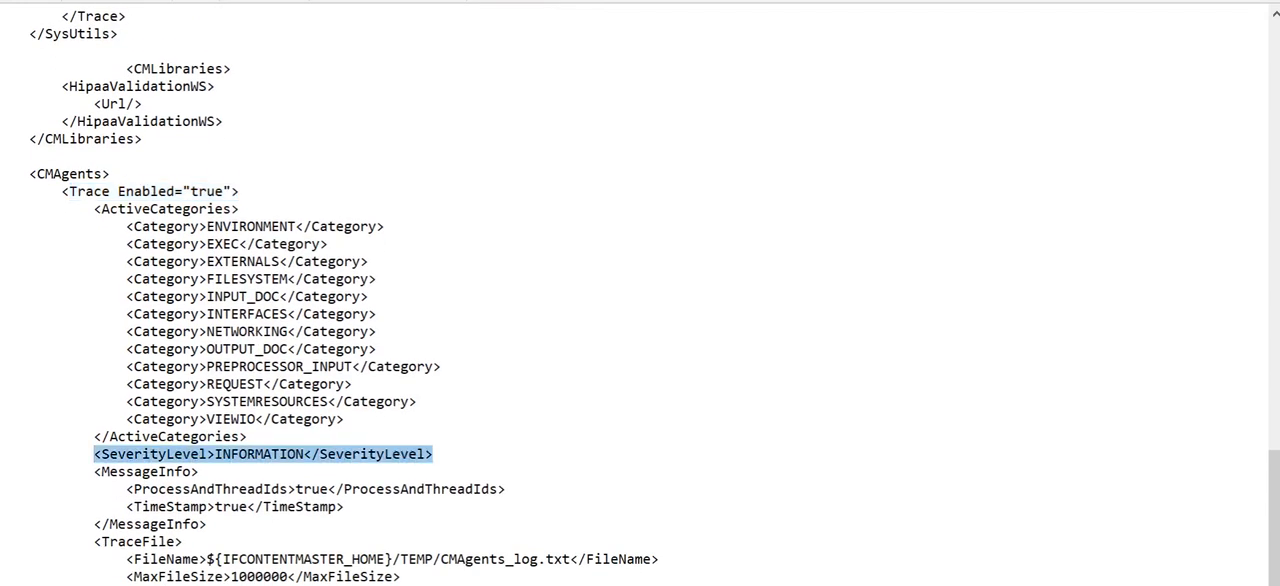
click(298, 454)
double_click(298, 454)
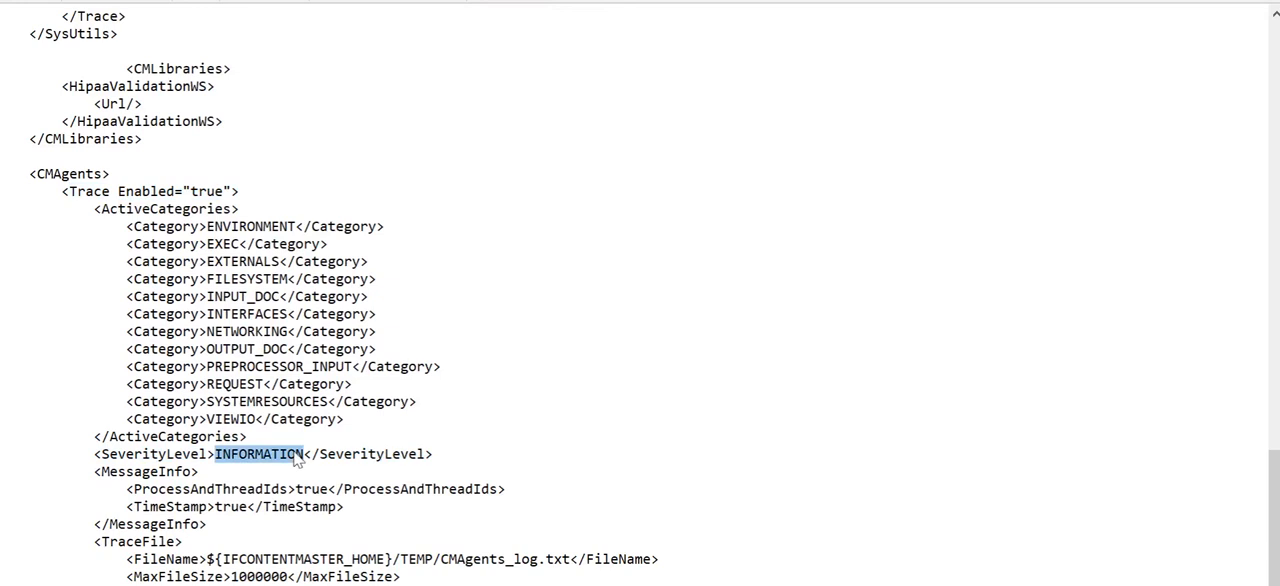
double_click(221, 456)
click(411, 454)
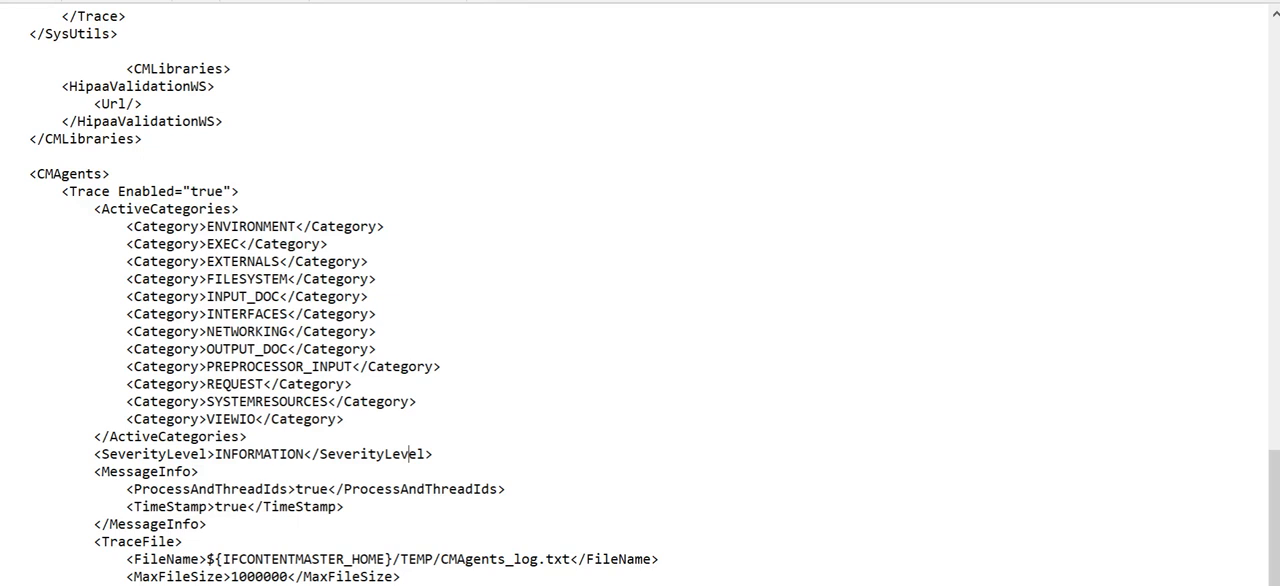
scroll(640, 300, down, 1)
scroll(415, 506, up, 2)
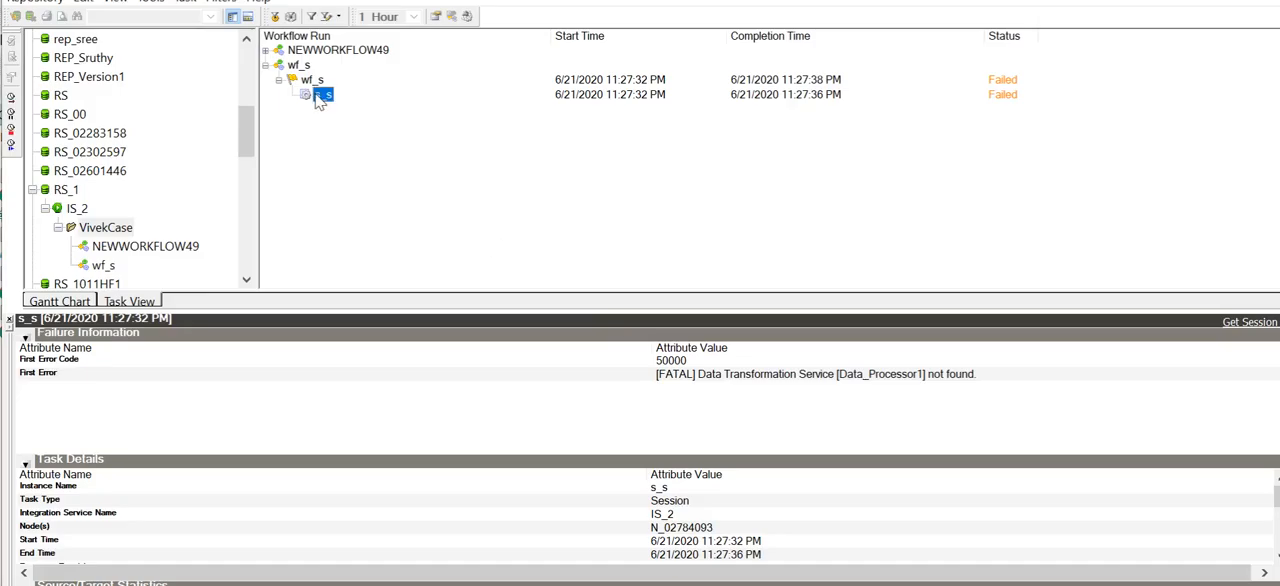
Step: Switch to PowerCenter Workflow Monitor, restart the s_s task of workflow wf_s, and open its session log
right_click(320, 97)
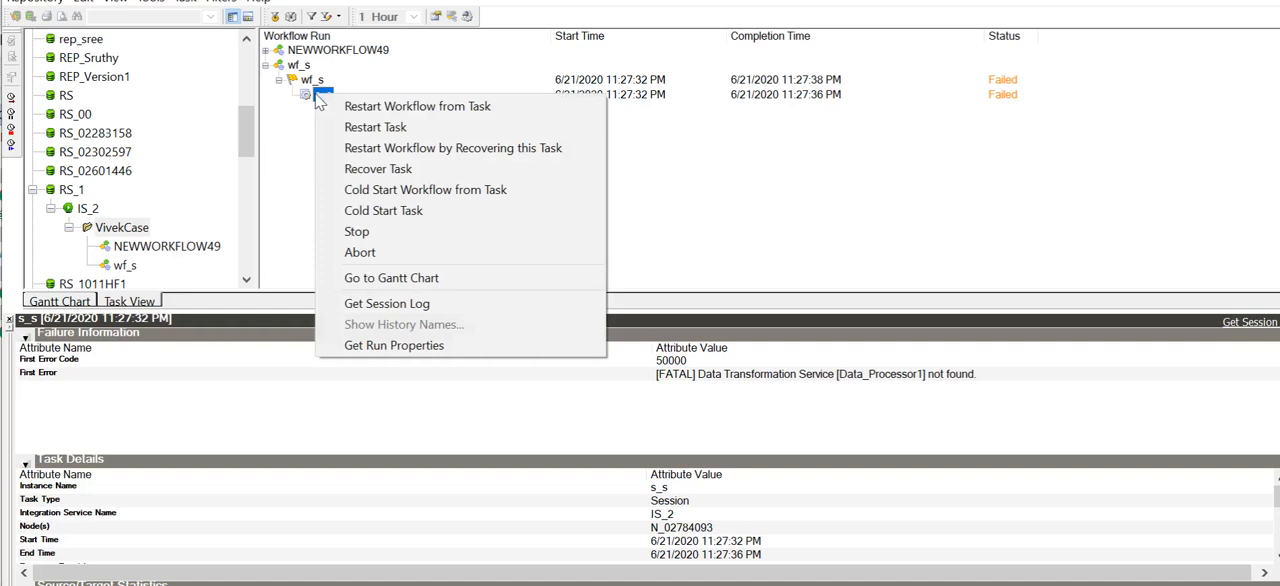
click(372, 127)
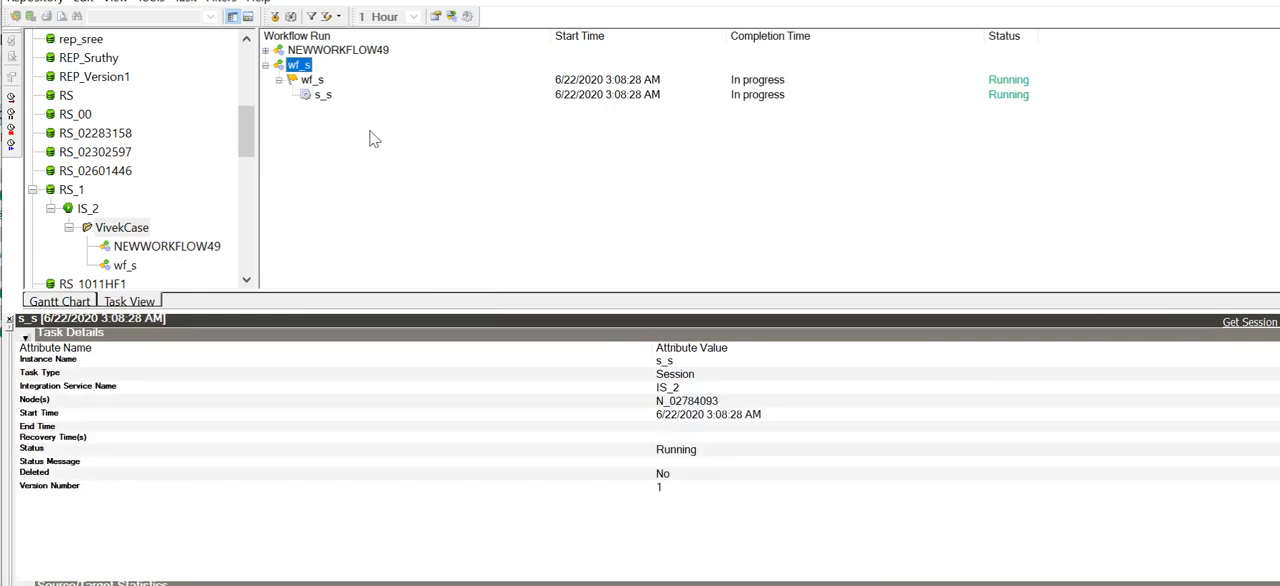
click(322, 95)
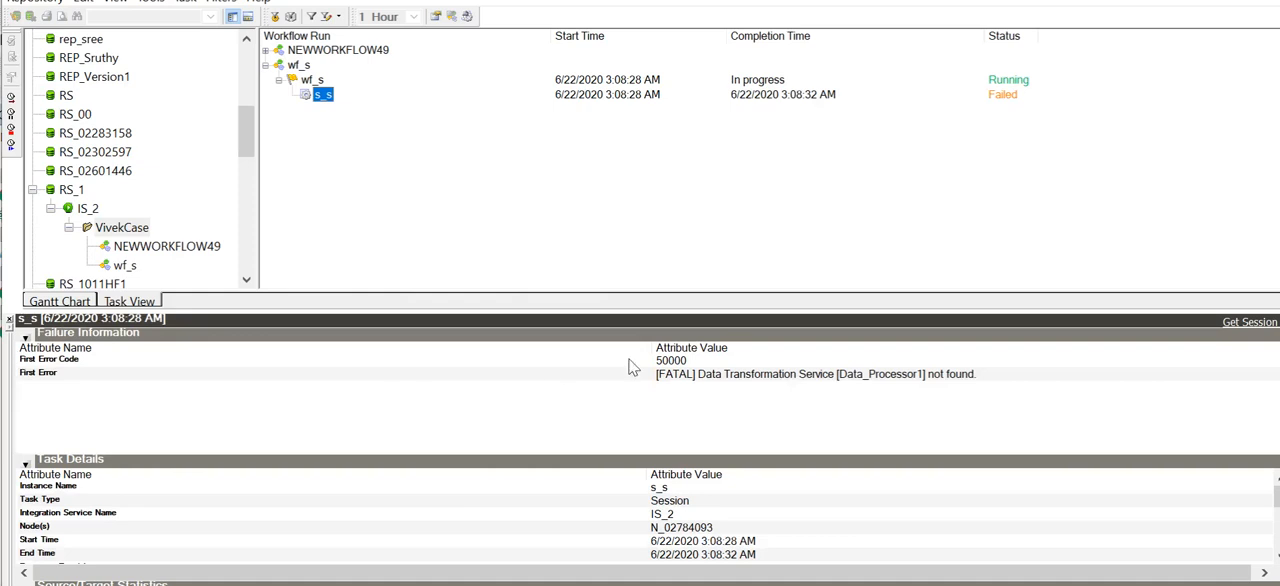
click(693, 378)
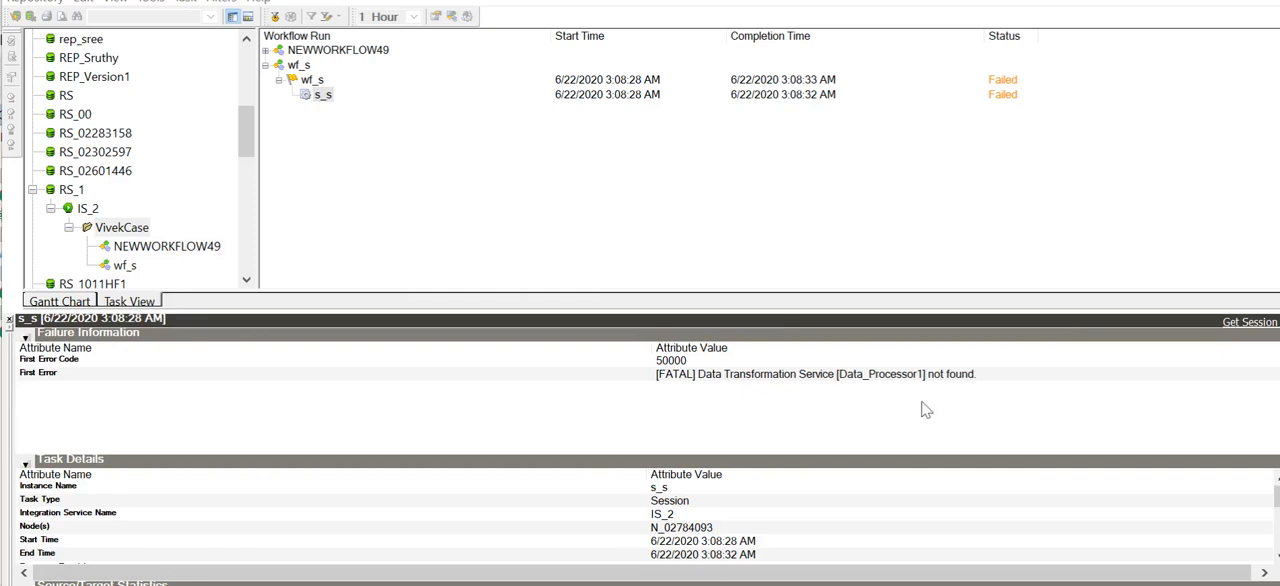
click(1246, 325)
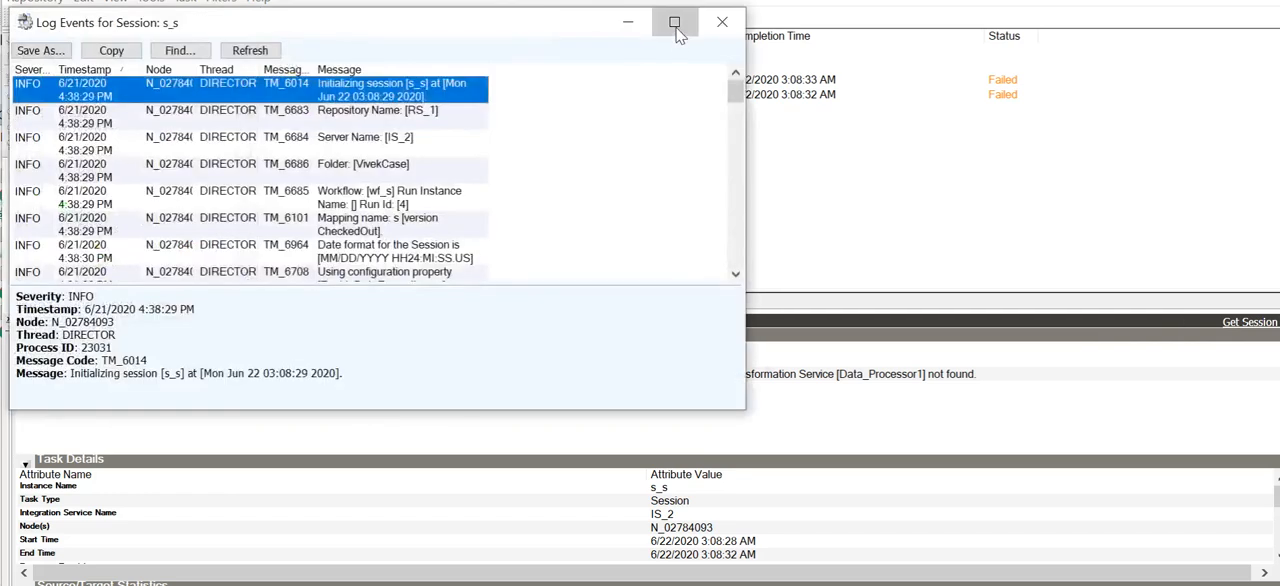
Step: Maximize the session log, widen the Message Code column, and examine the fatal Data Transformation Service and Unstructured Data Transformation initialization errors
click(676, 25)
scroll(595, 387, down, 13)
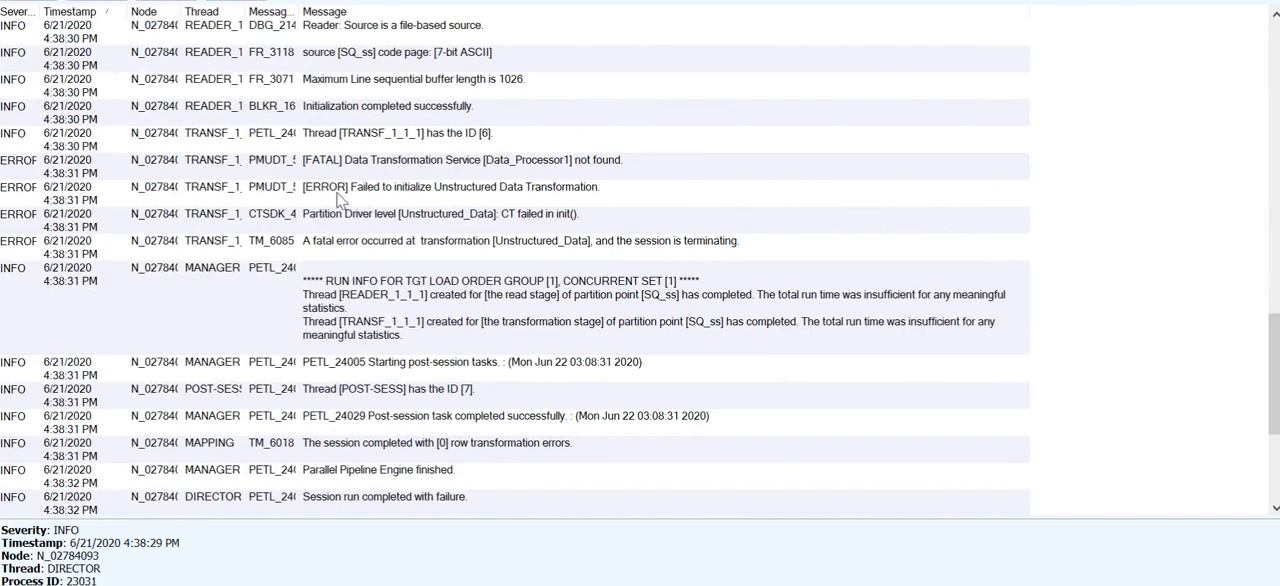
click(305, 195)
drag(298, 11, 411, 12)
click(345, 170)
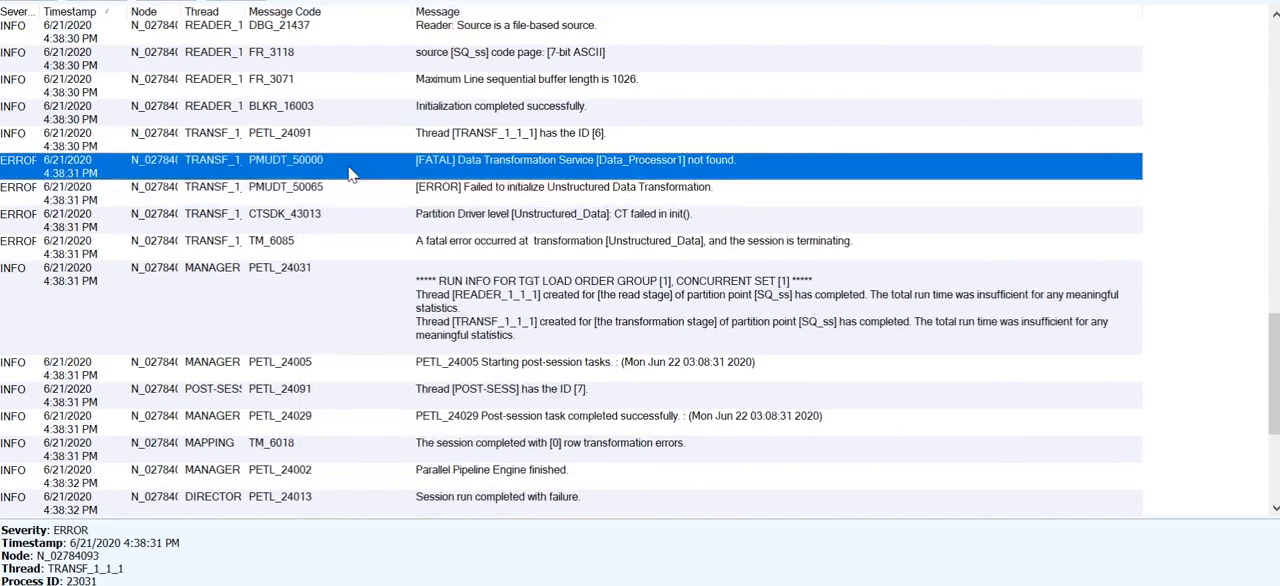
click(344, 185)
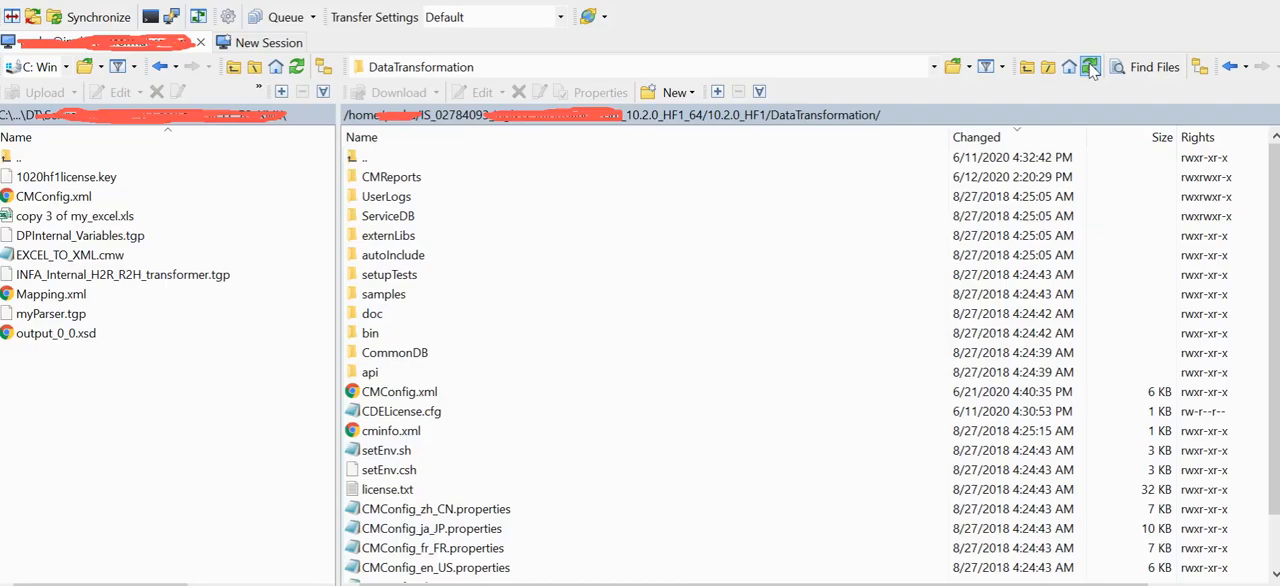
Step: Switch to WinSCP, refresh the remote DataTransformation directory, and open its TEMP folder
click(1091, 68)
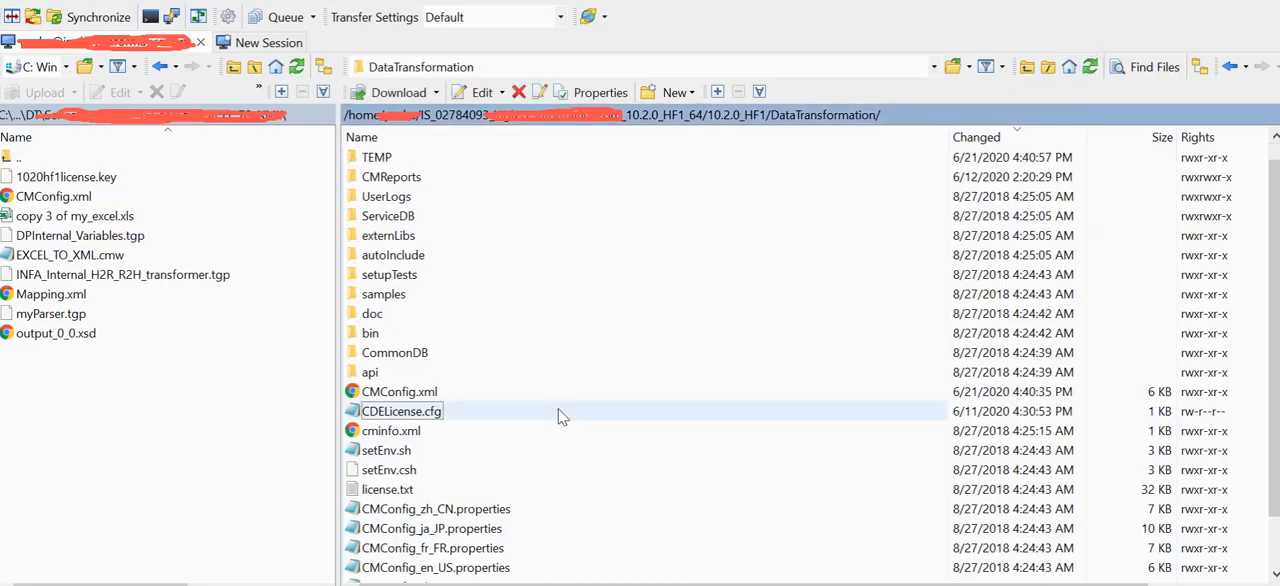
click(373, 180)
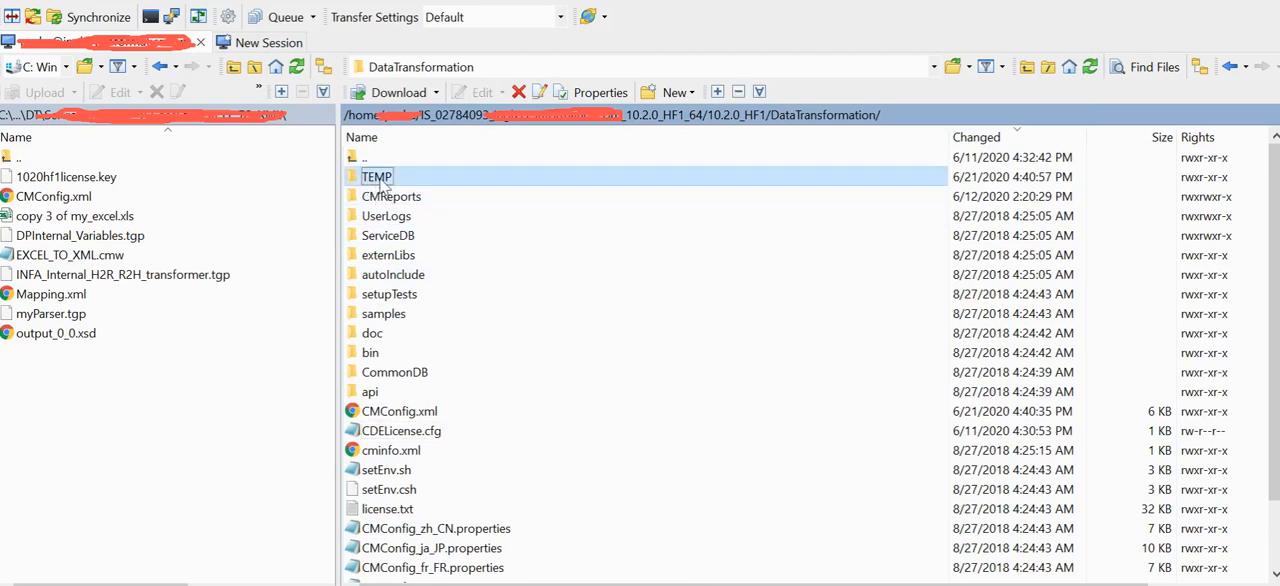
double_click(380, 180)
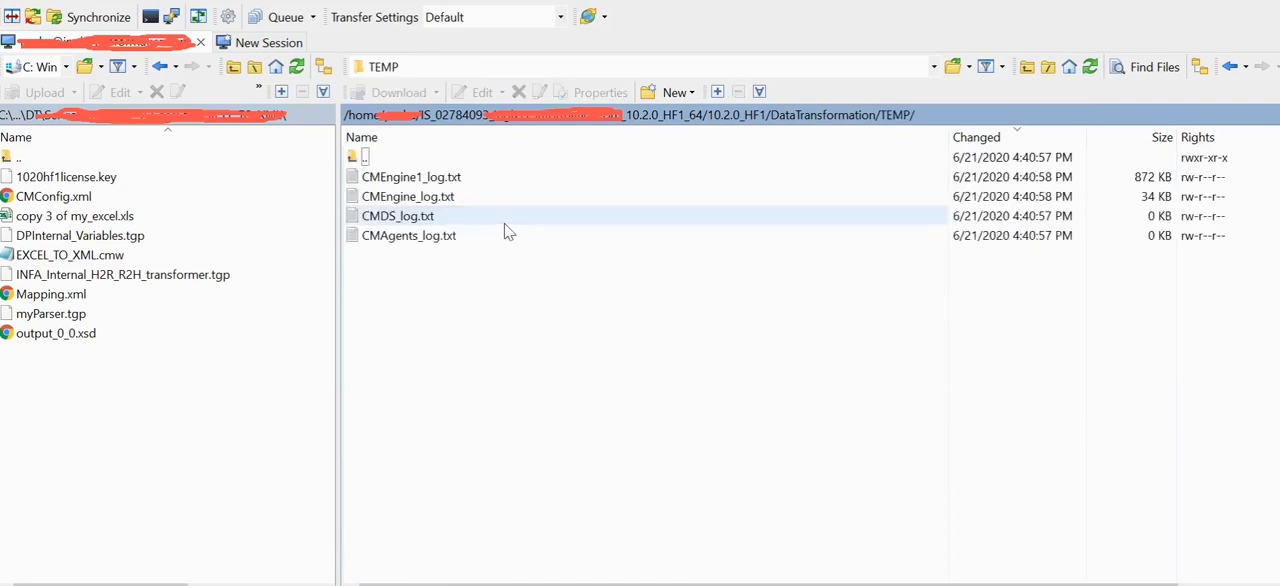
Step: Check the generated trace files in the TEMP folder and open CMEngine_log.txt to review its entries
click(416, 198)
click(413, 215)
click(418, 256)
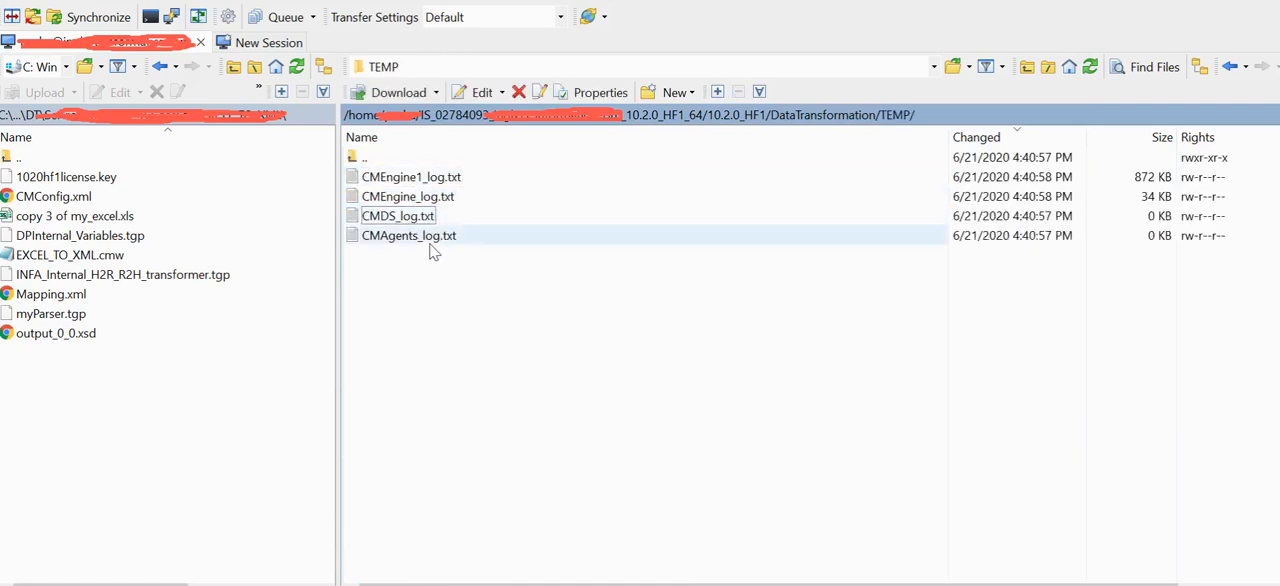
click(403, 218)
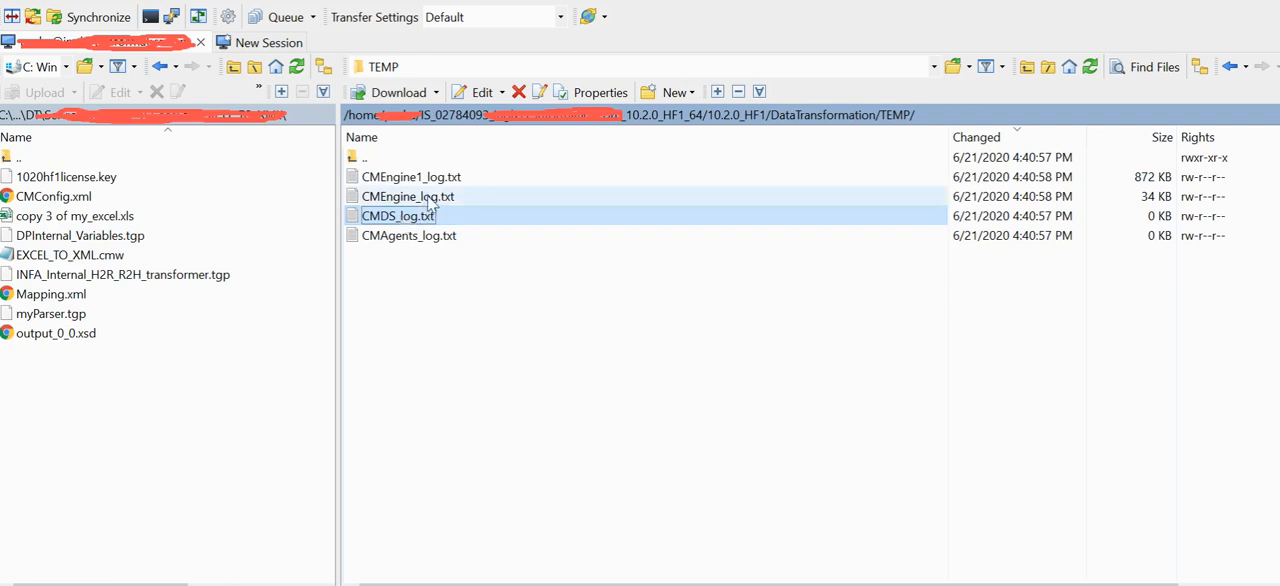
double_click(428, 199)
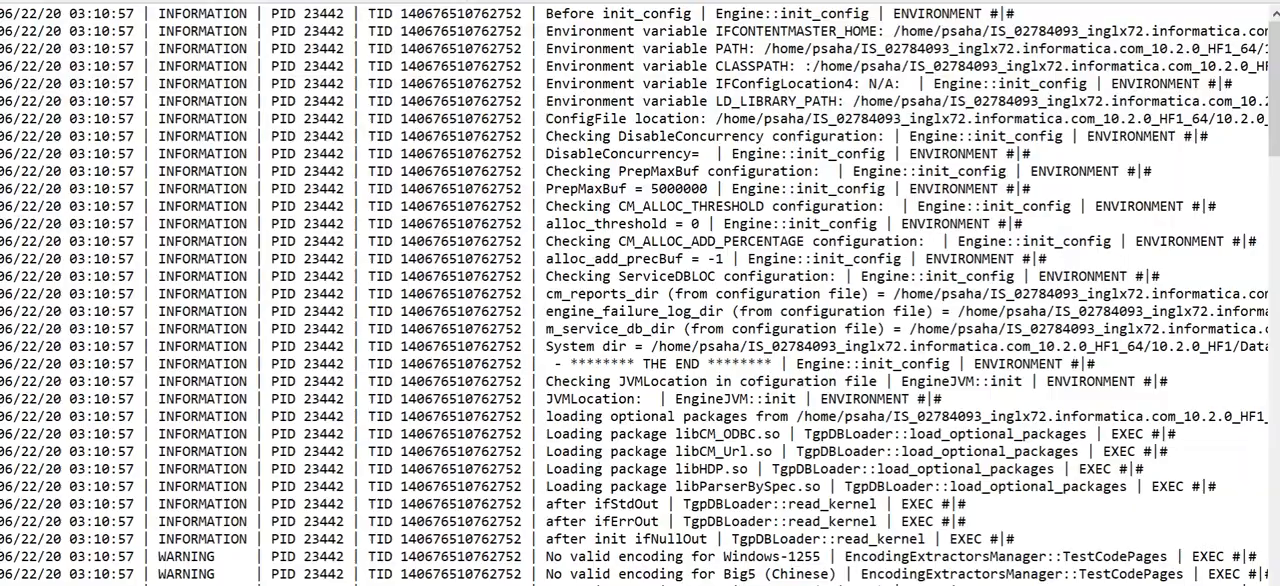
scroll(1020, 279, down, 20)
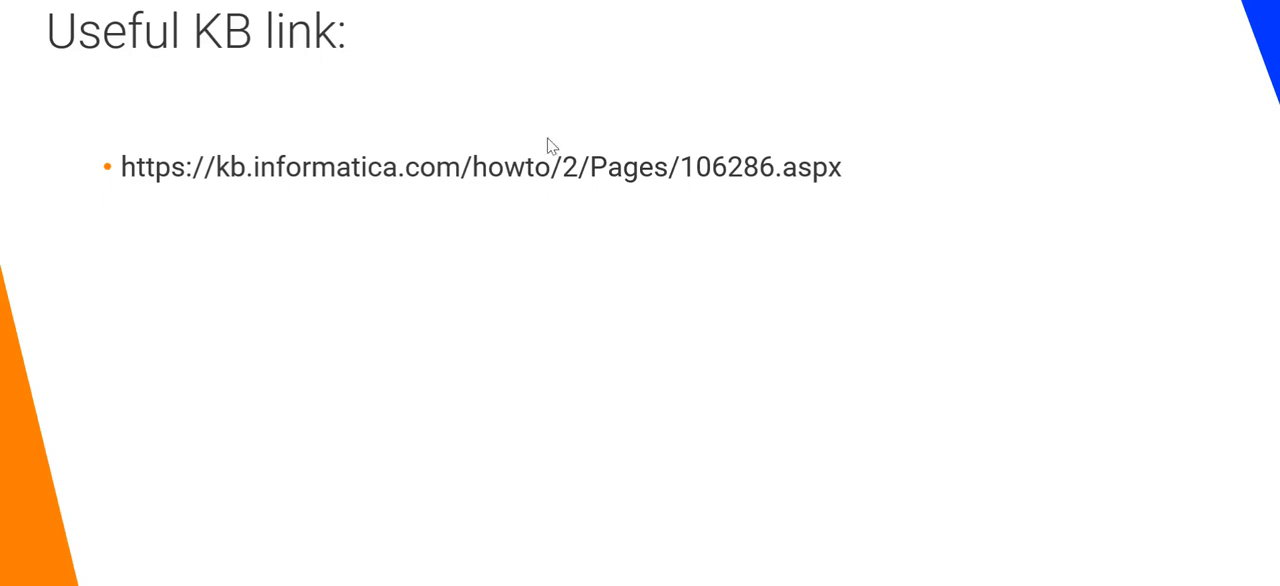
key(Right)
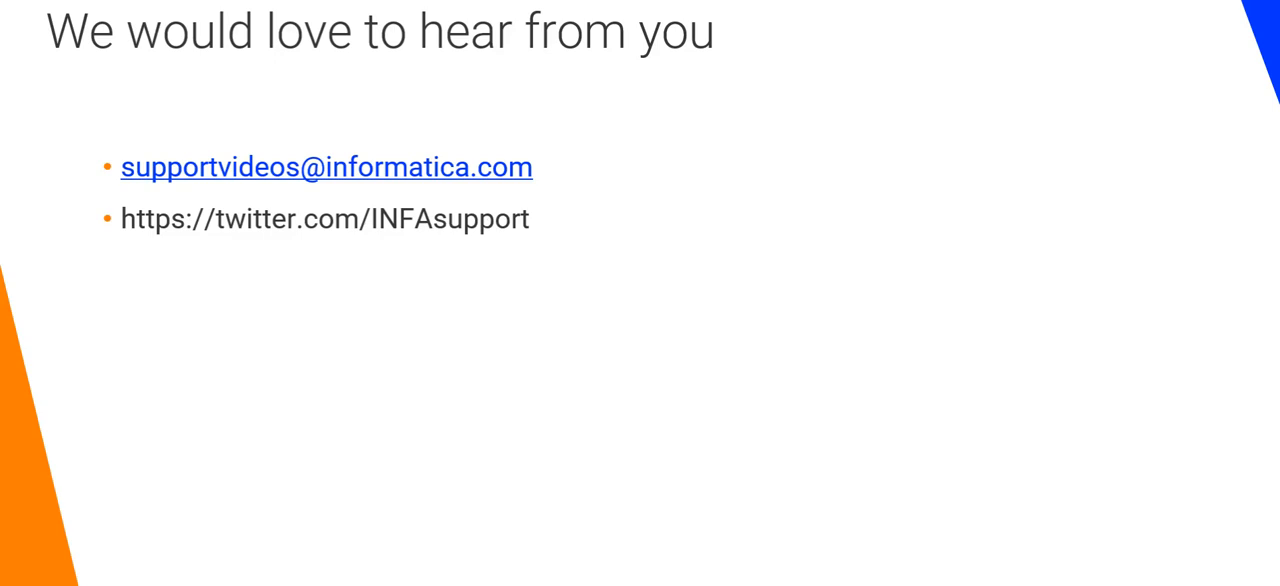